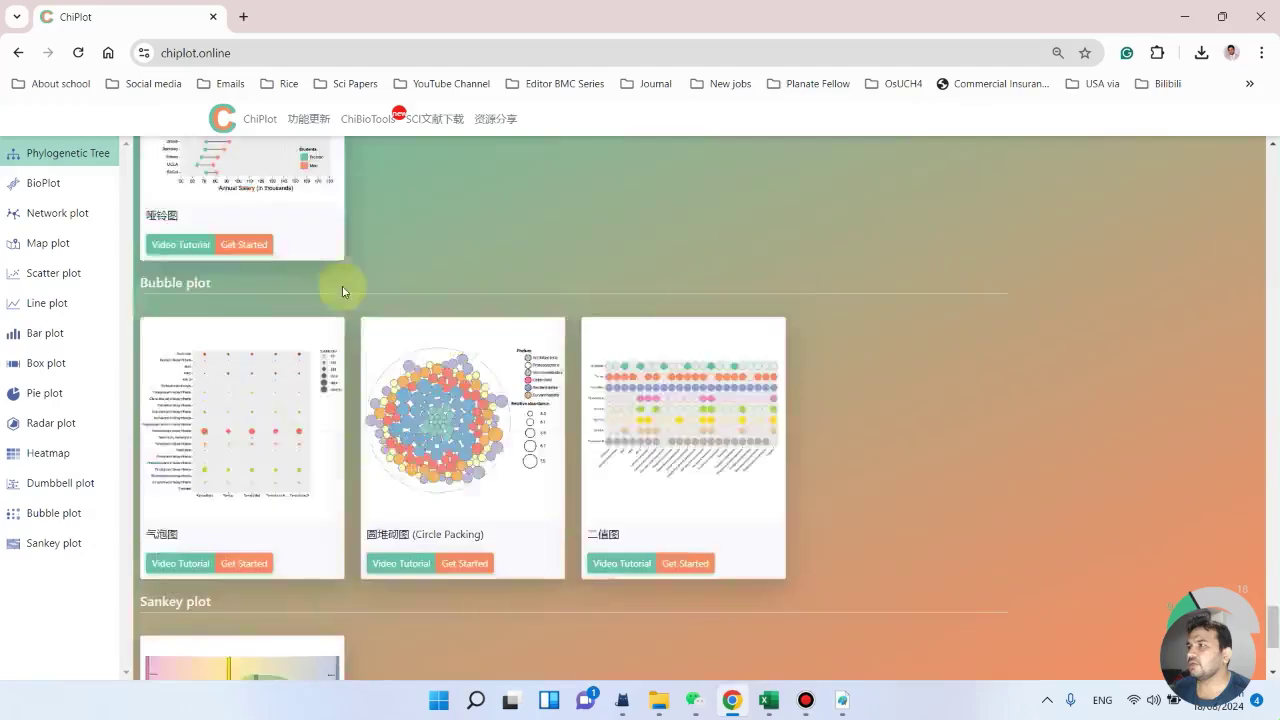
Scroll the ChiPlot gallery to the Sankey plot section, then switch to the example Sankey PDF in Acrobat.
scroll(342, 291, "up", 3)
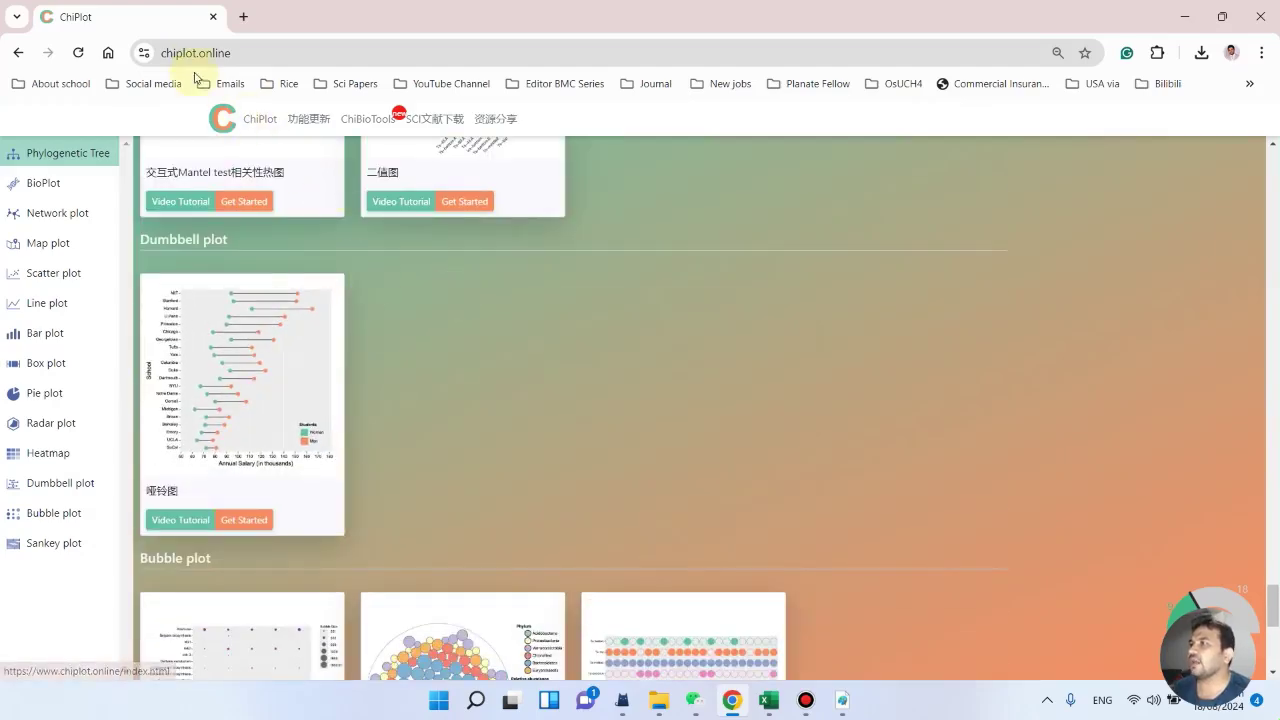
scroll(300, 250, "down", 3)
scroll(366, 234, "down", 2)
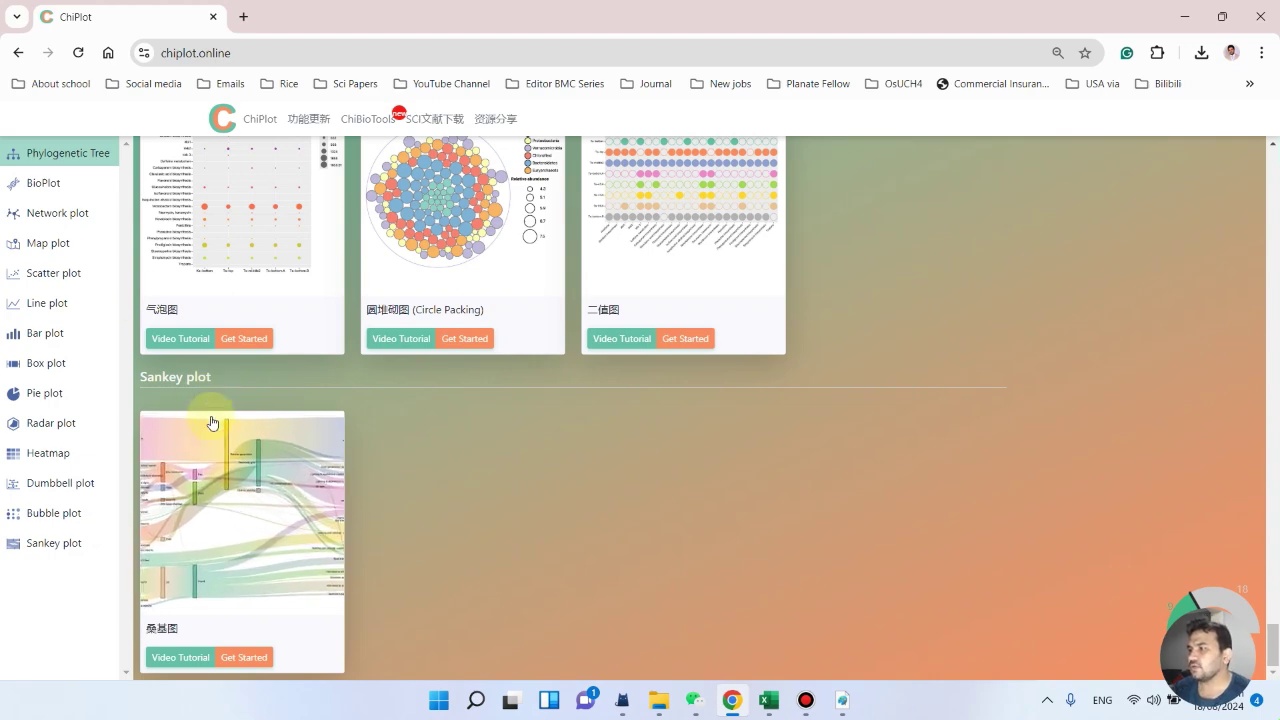
left_click(845, 701)
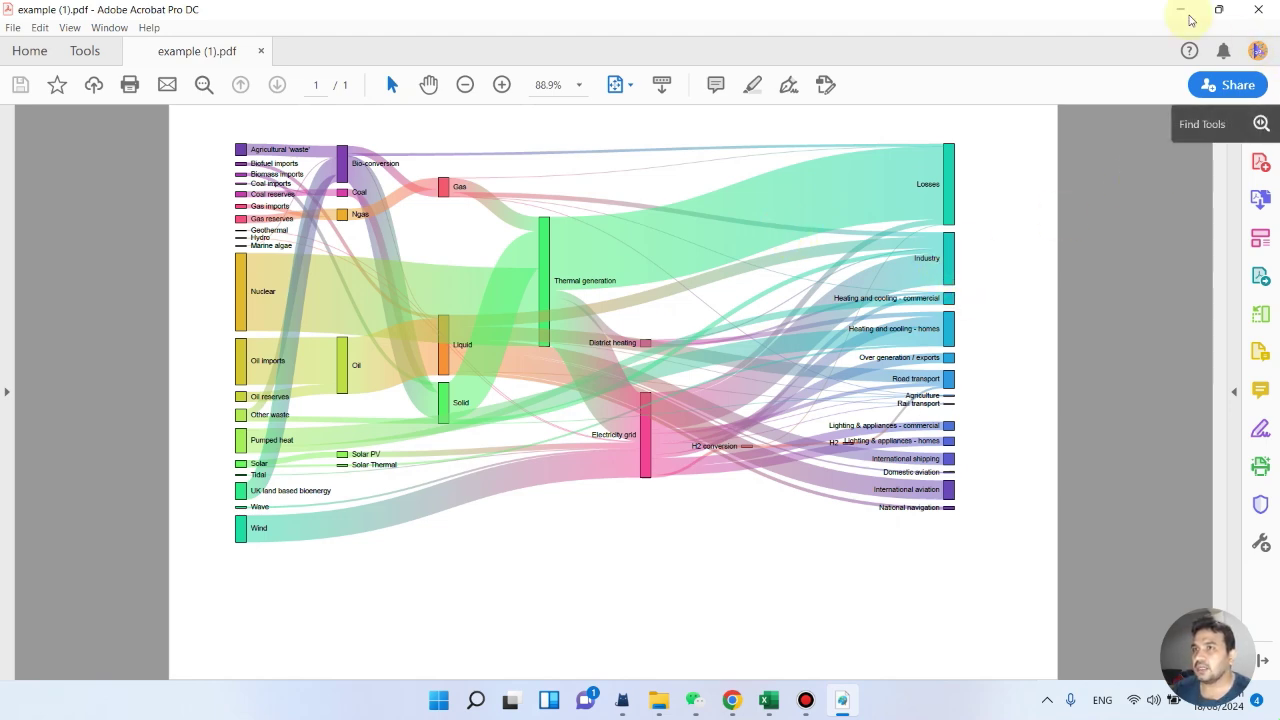
Minimize Acrobat and scroll the ChiPlot gallery back to the Sankey plot entry.
left_click(1183, 12)
scroll(307, 392, "up", 5)
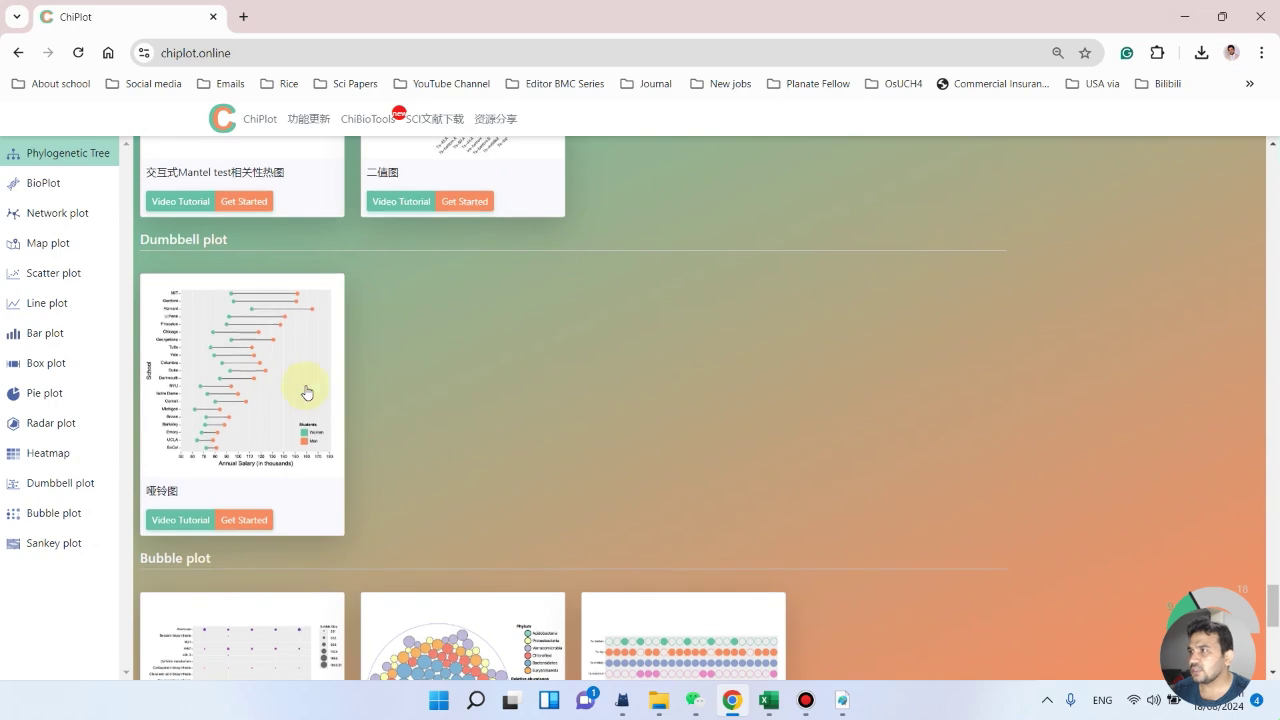
scroll(314, 329, "up", 5)
scroll(300, 243, "up", 3)
scroll(431, 397, "down", 5)
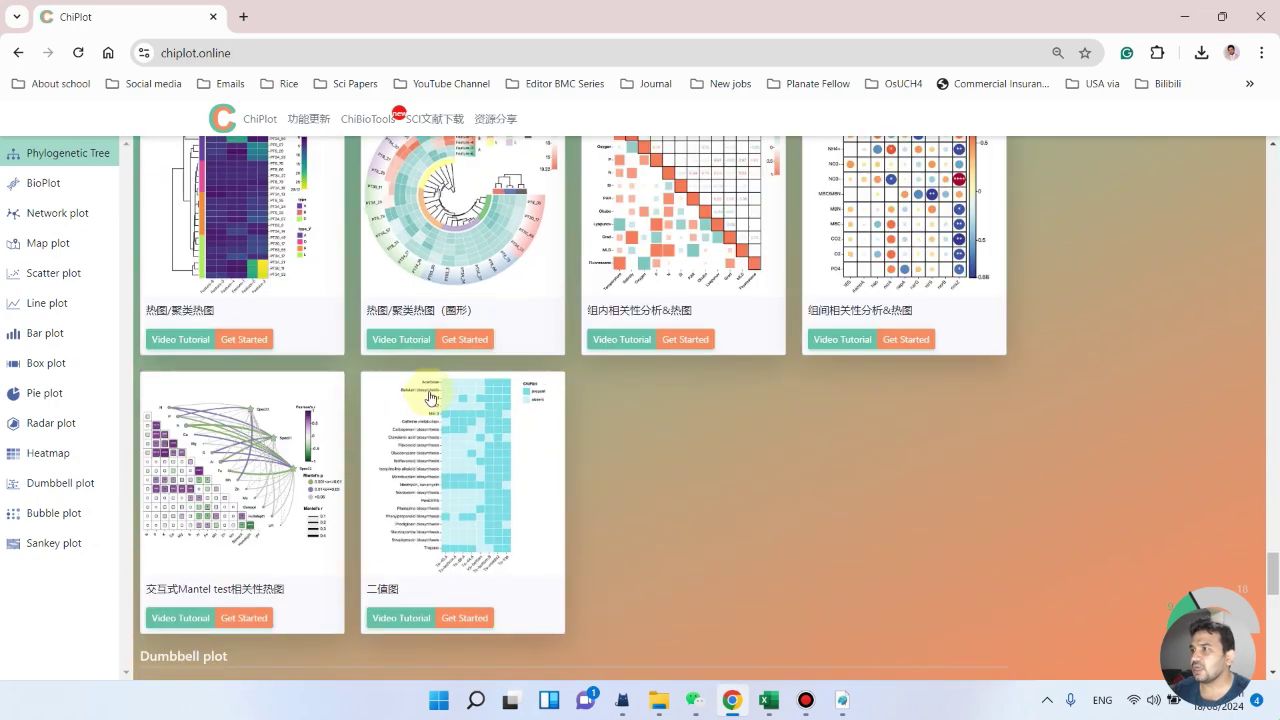
scroll(470, 420, "down", 5)
scroll(540, 480, "down", 4)
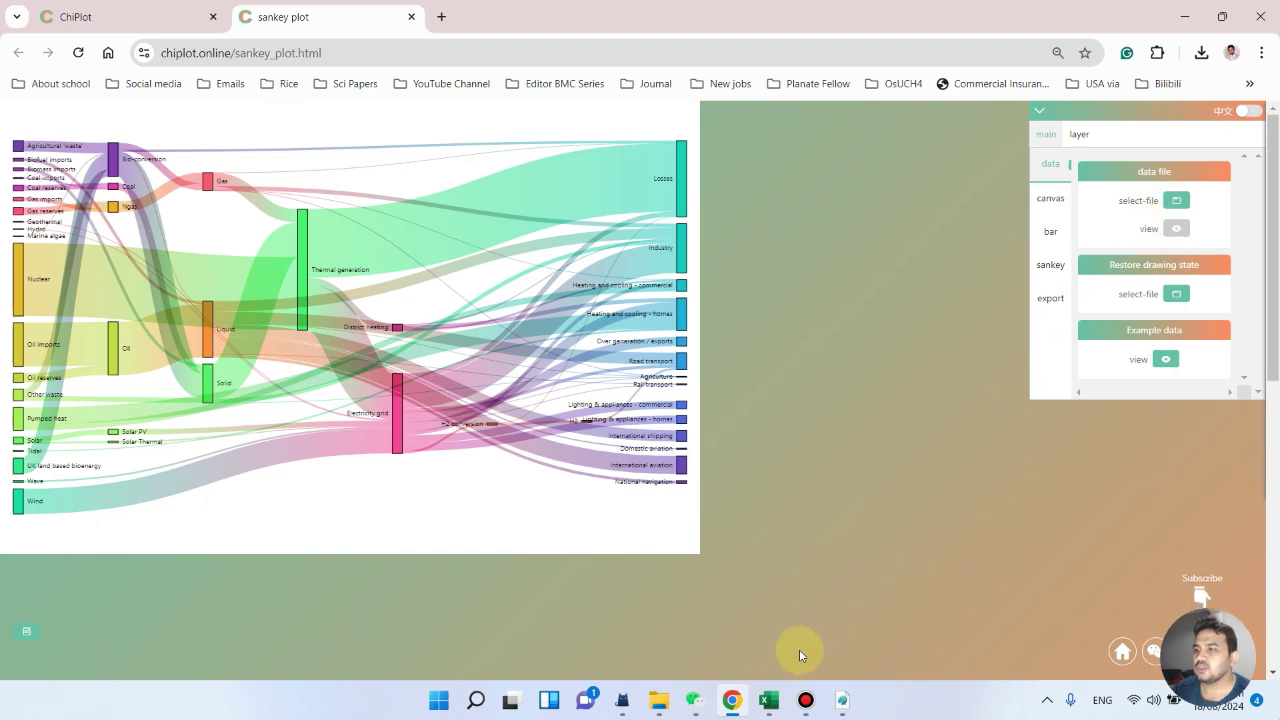
Bring energy.csv up in Excel and check the source column and its rows.
left_click(769, 700)
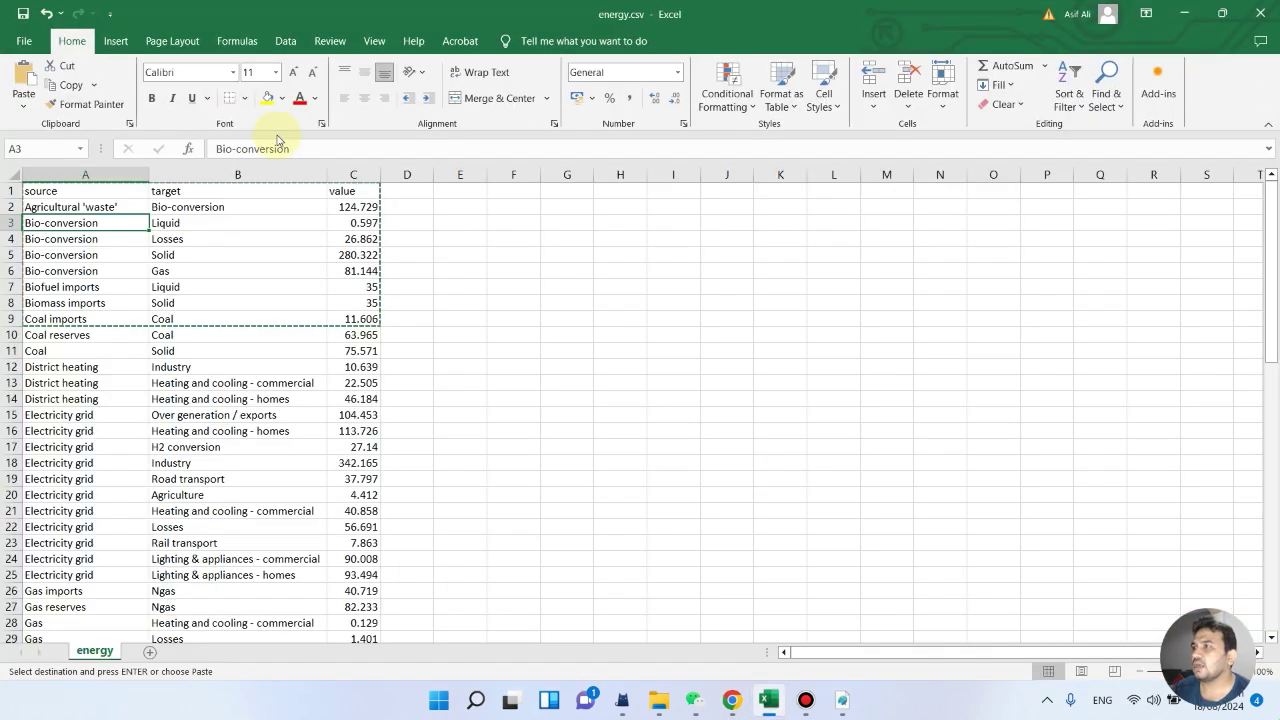
left_click(110, 190)
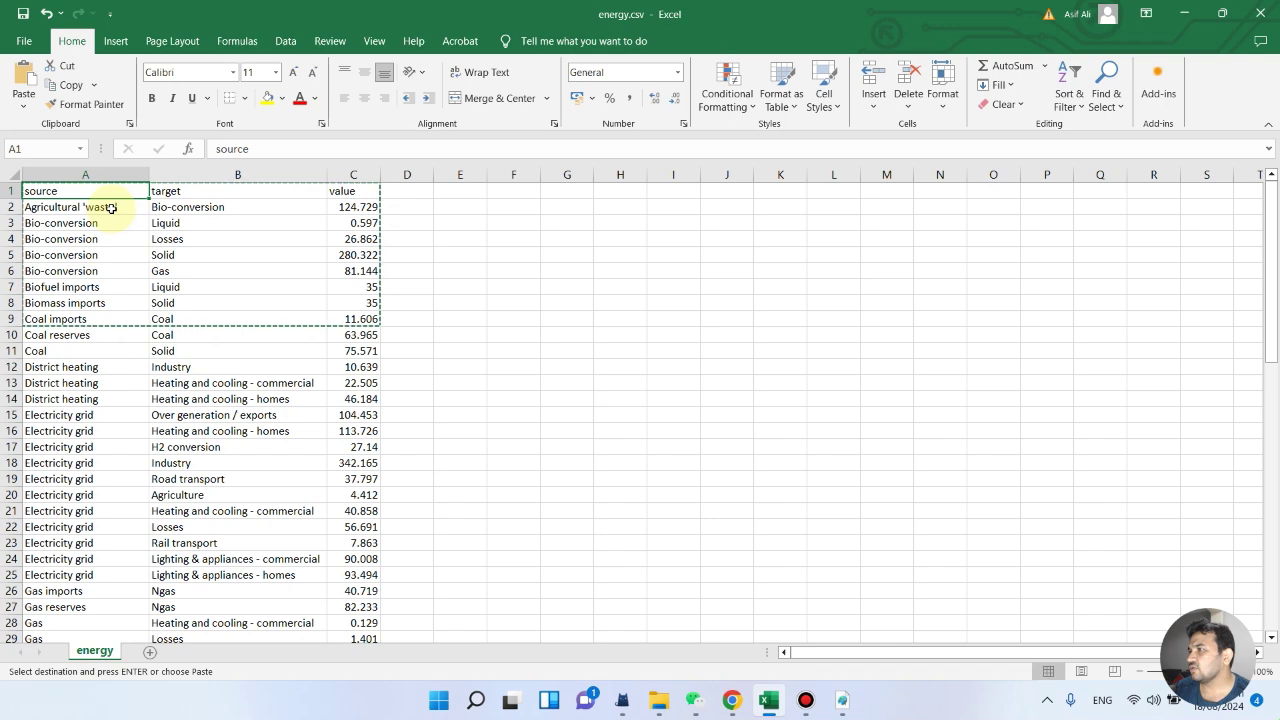
left_click(111, 207)
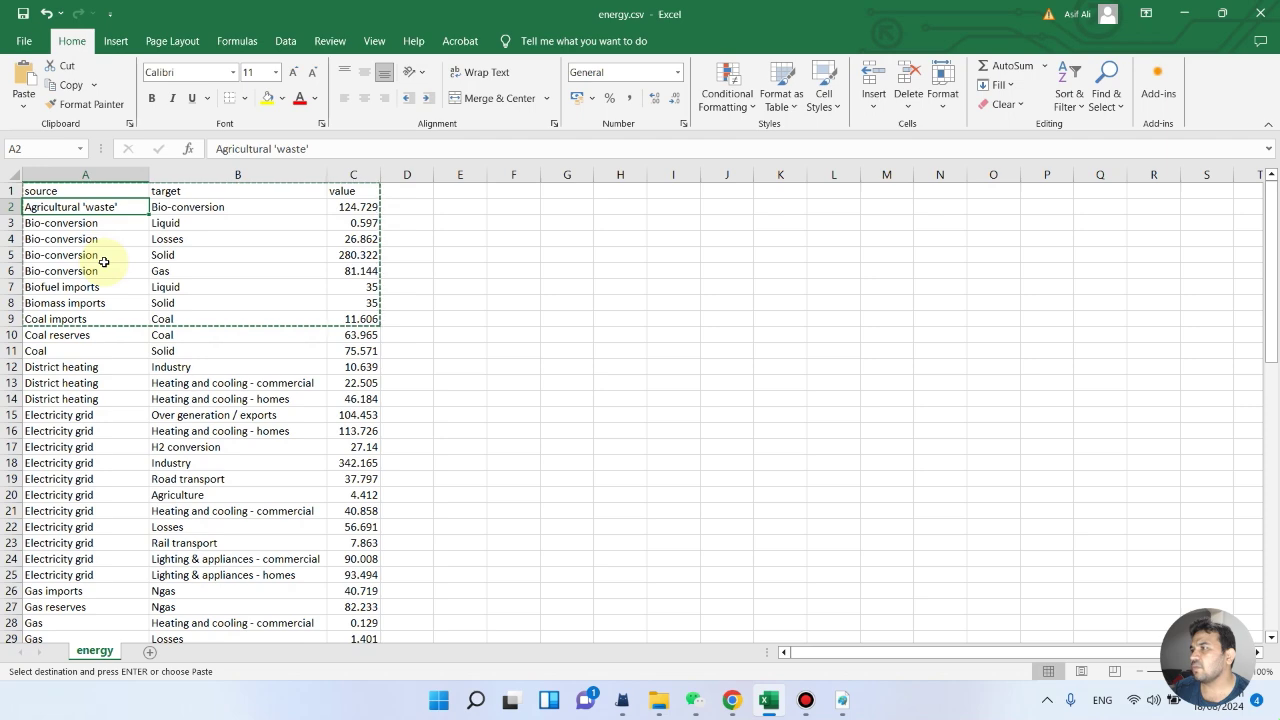
scroll(111, 339, "down", 1)
scroll(111, 339, "down", 2)
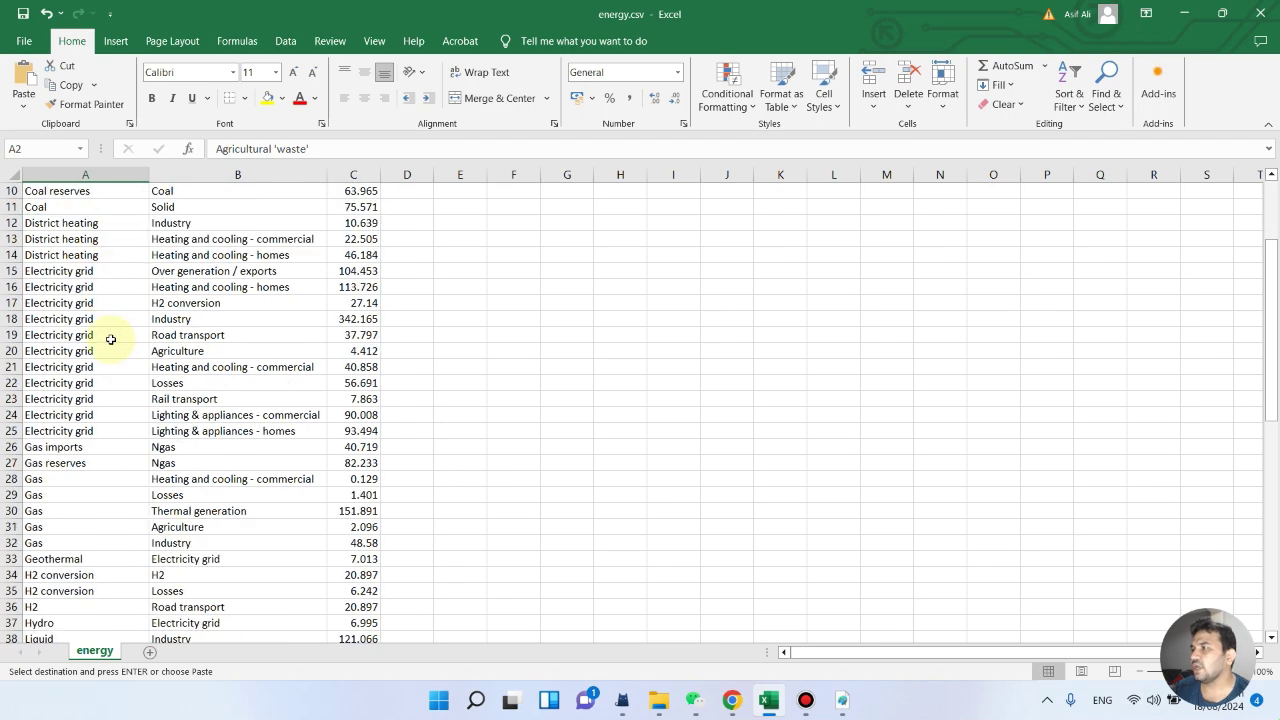
scroll(111, 339, "down", 2)
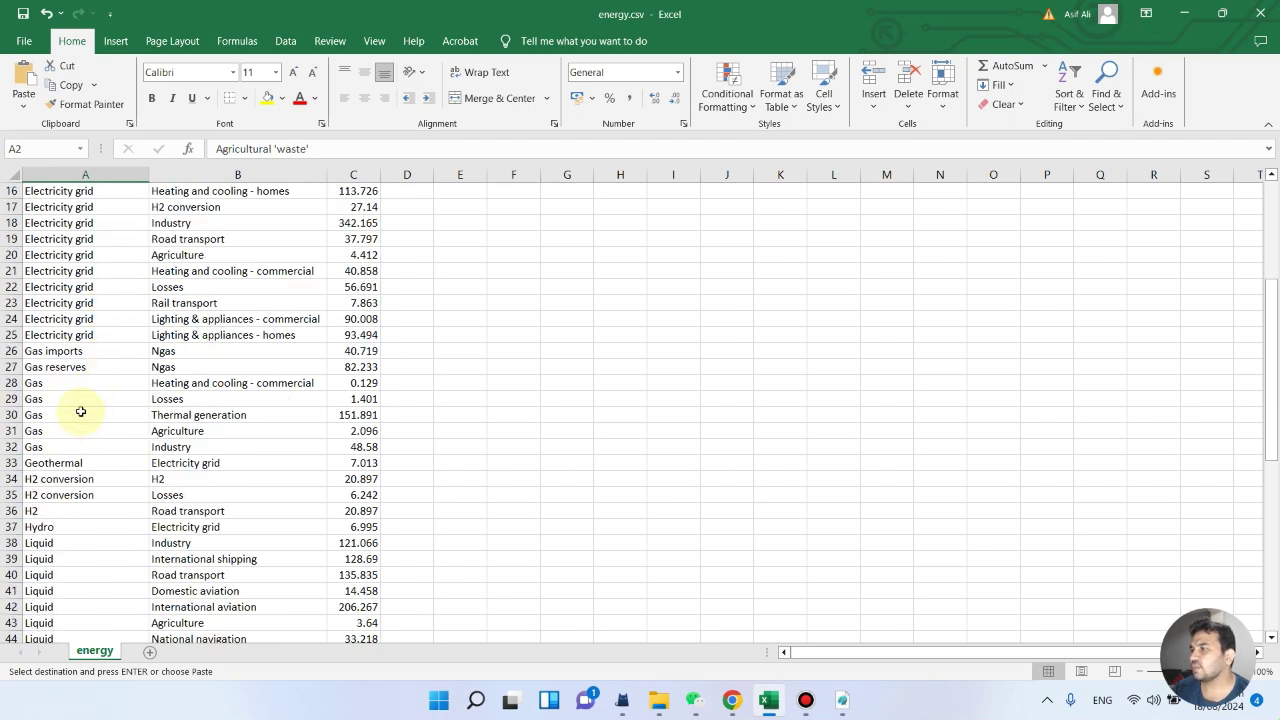
scroll(81, 412, "down", 2)
scroll(75, 401, "down", 3)
scroll(95, 420, "down", 7)
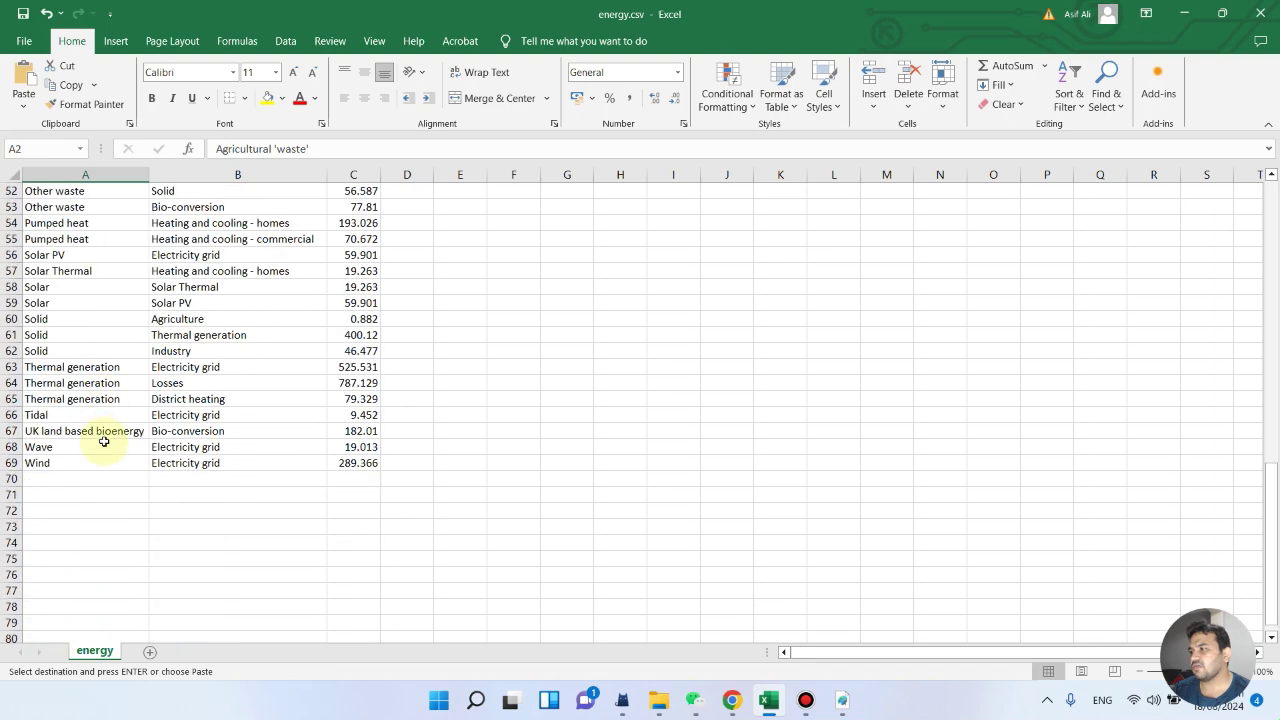
scroll(100, 437, "up", 6)
scroll(100, 440, "up", 11)
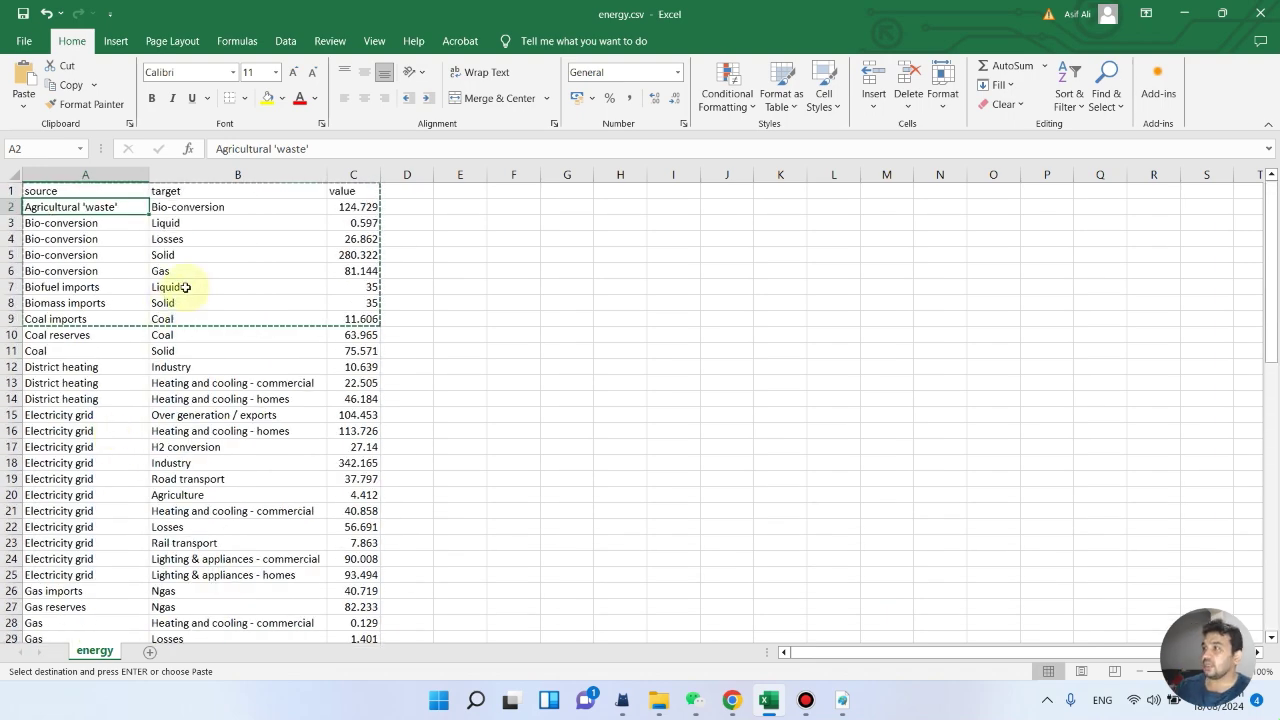
Check the first row's target and value cells against the example Sankey PDF.
left_click(238, 207)
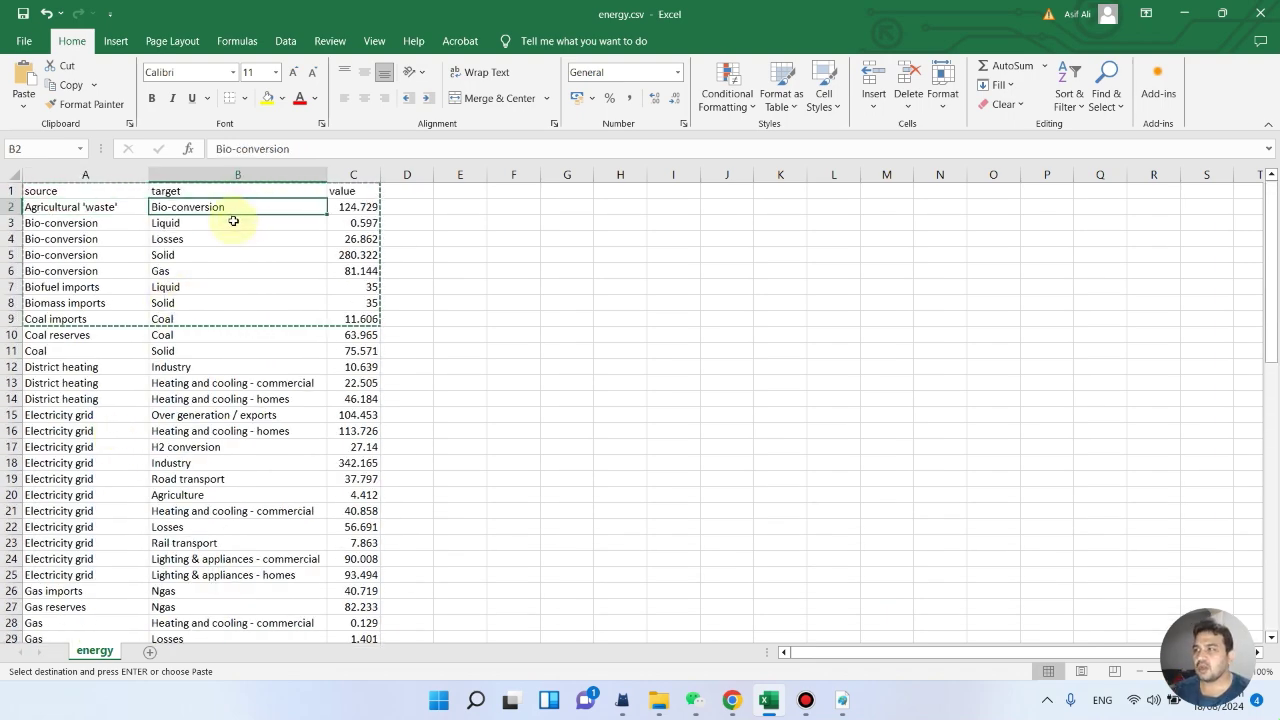
left_click(354, 209)
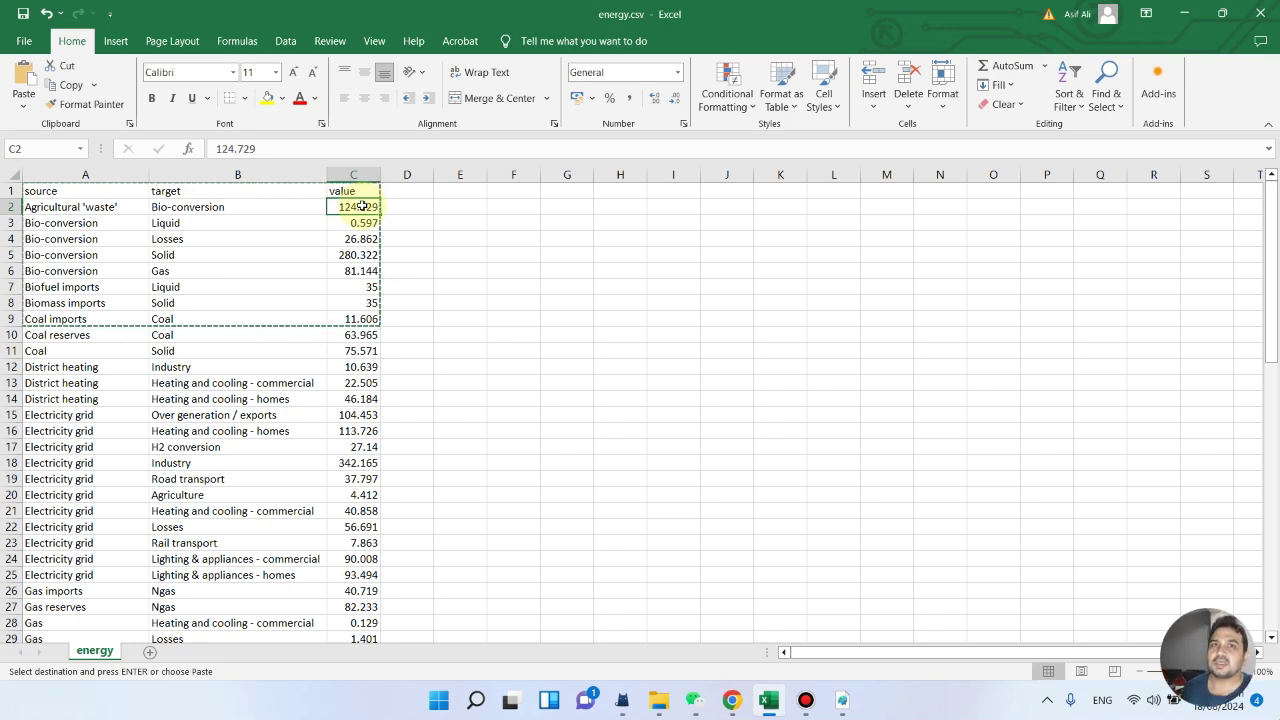
left_click(843, 700)
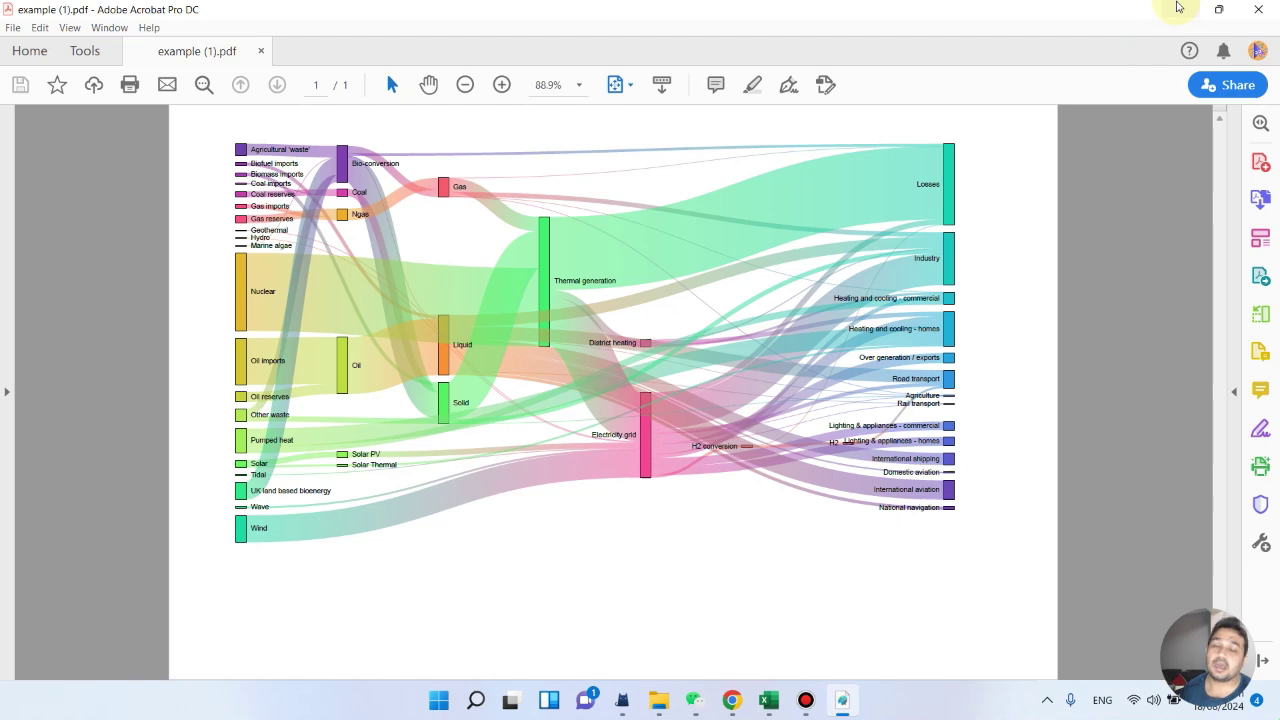
left_click(1180, 9)
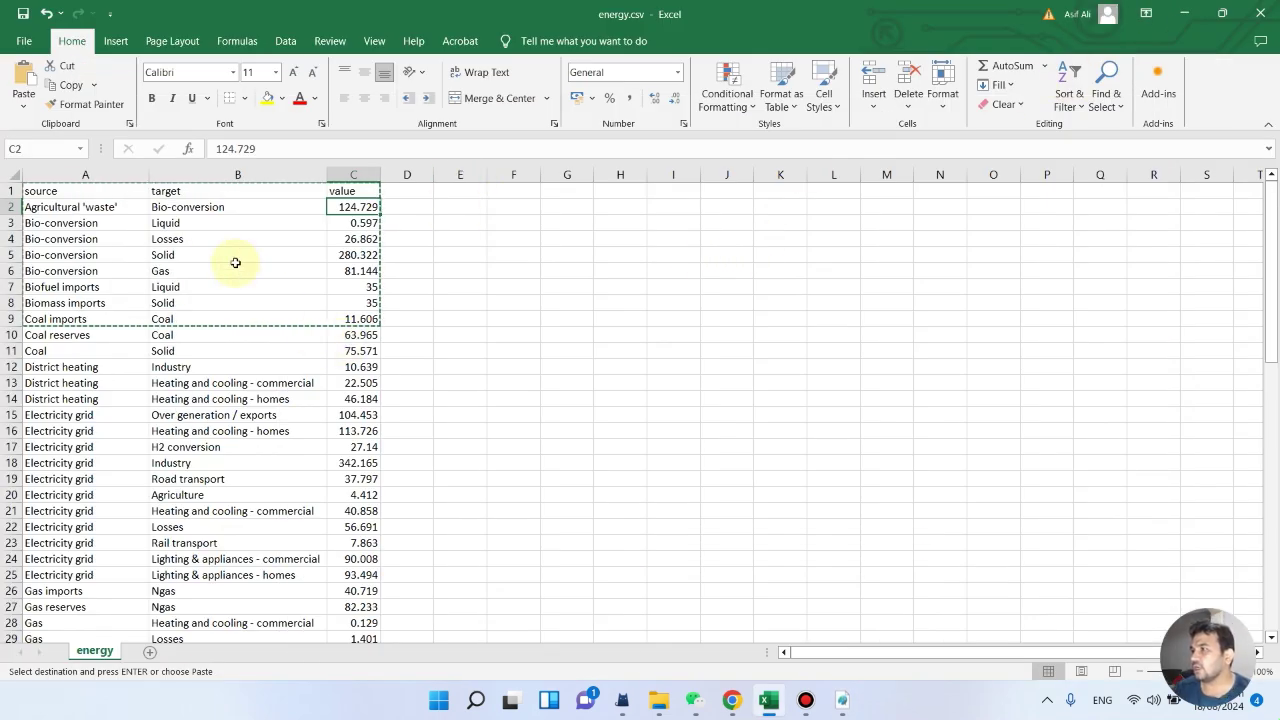
Save energy.csv in CSV format and minimize Excel to return to ChiPlot.
left_click(208, 187)
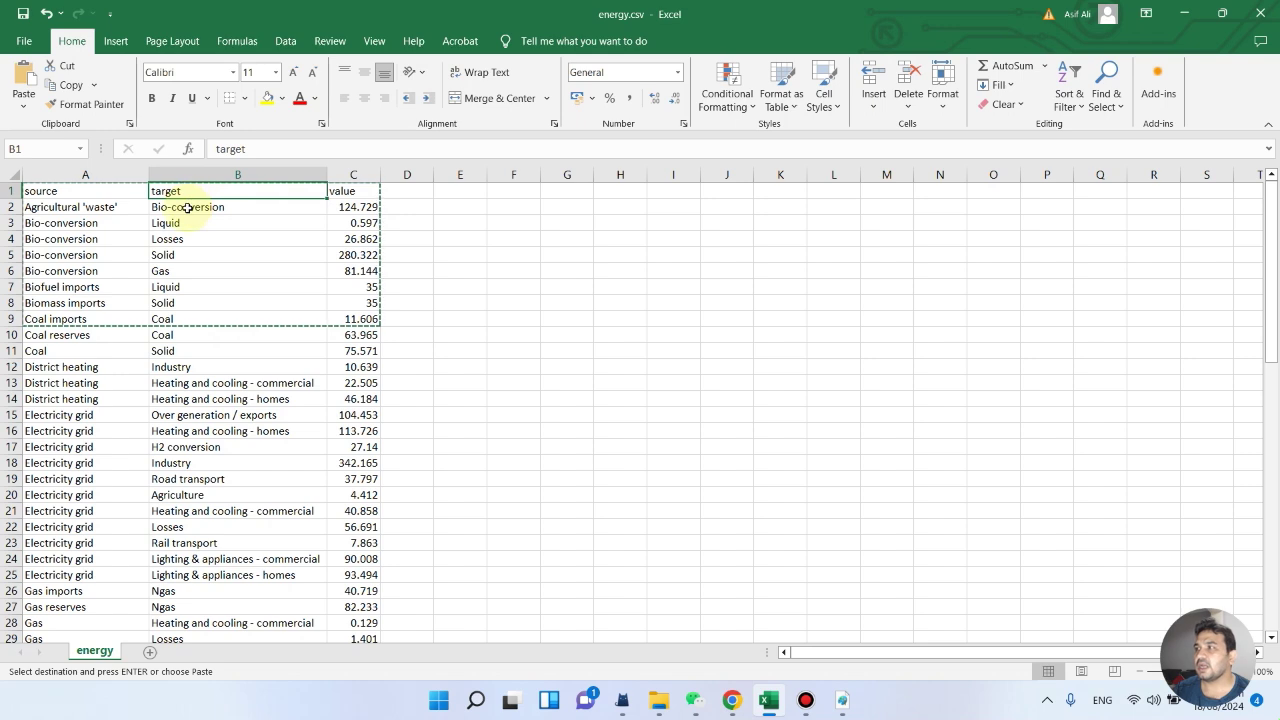
left_click(100, 205)
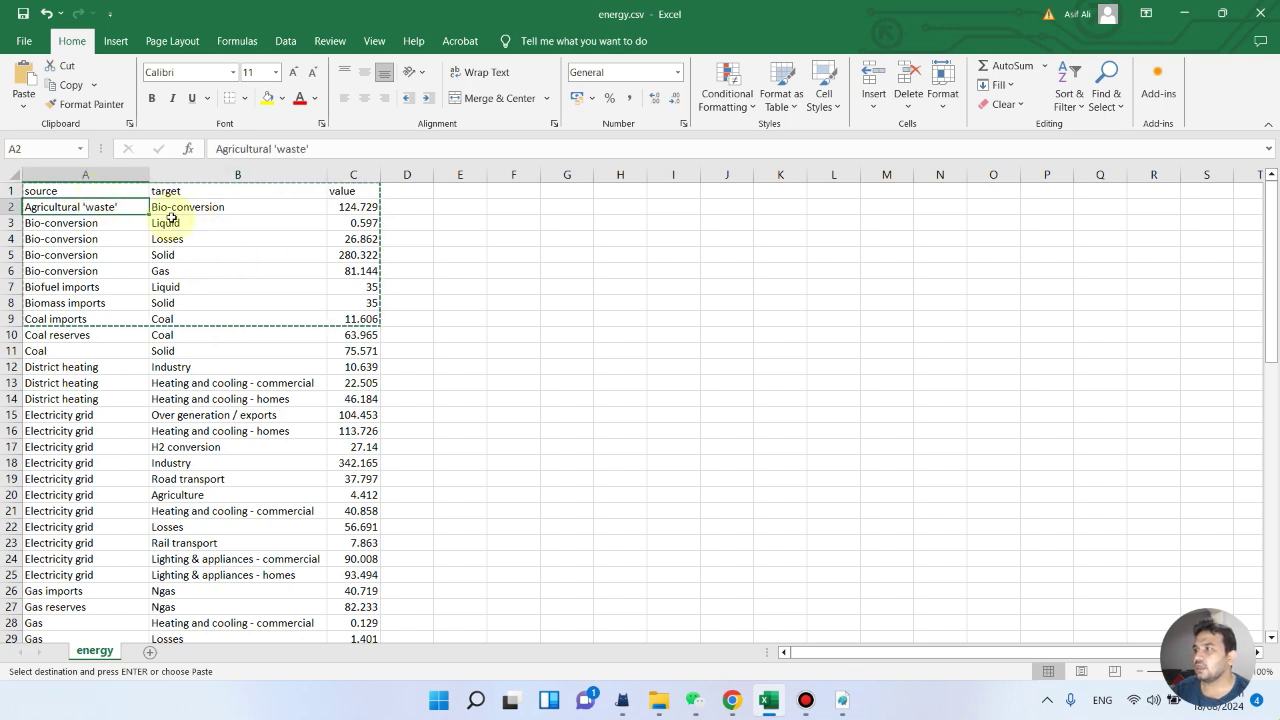
key("ctrl+s")
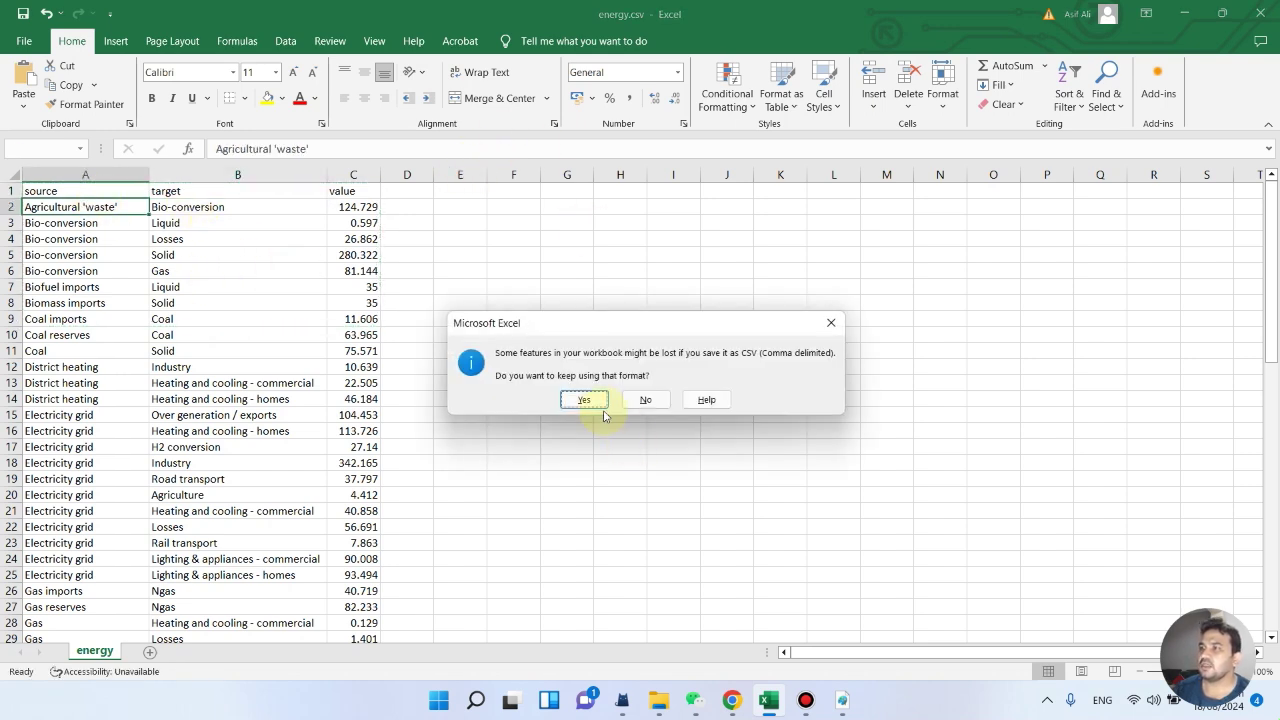
left_click(603, 411)
left_click(1184, 13)
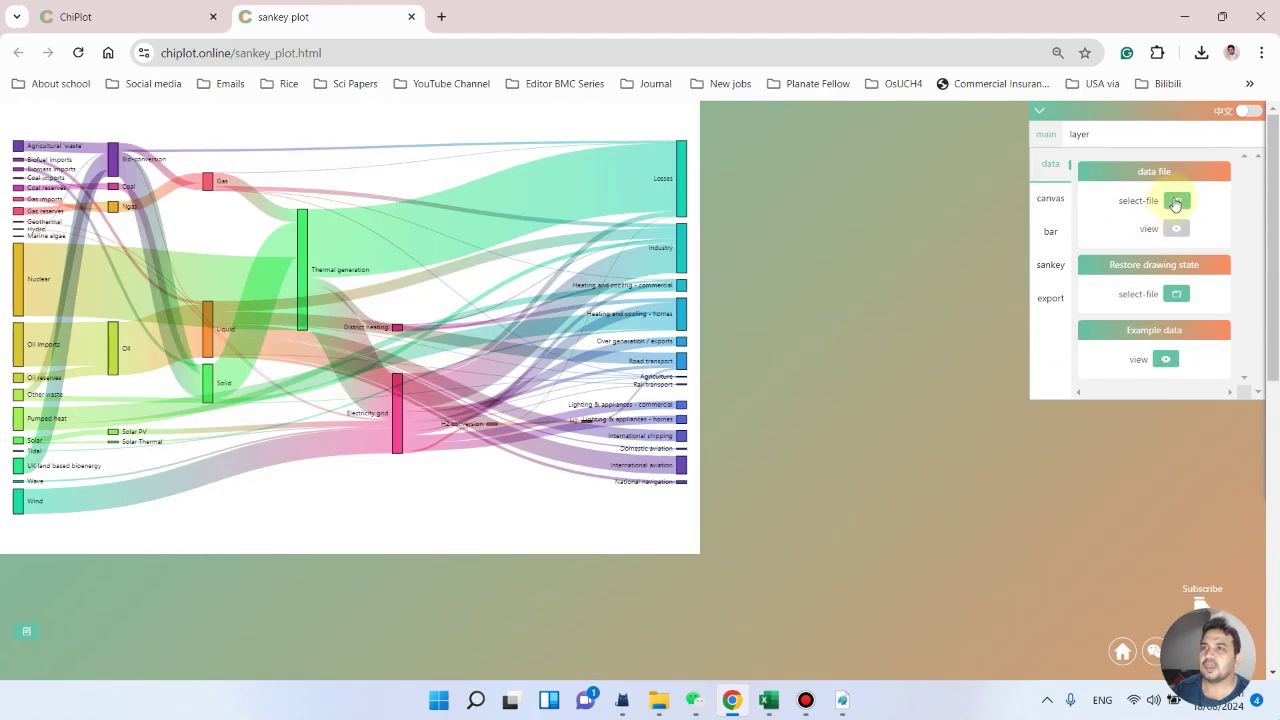
Load energy.csv from the Downloads folder as the Sankey data file.
left_click(1176, 203)
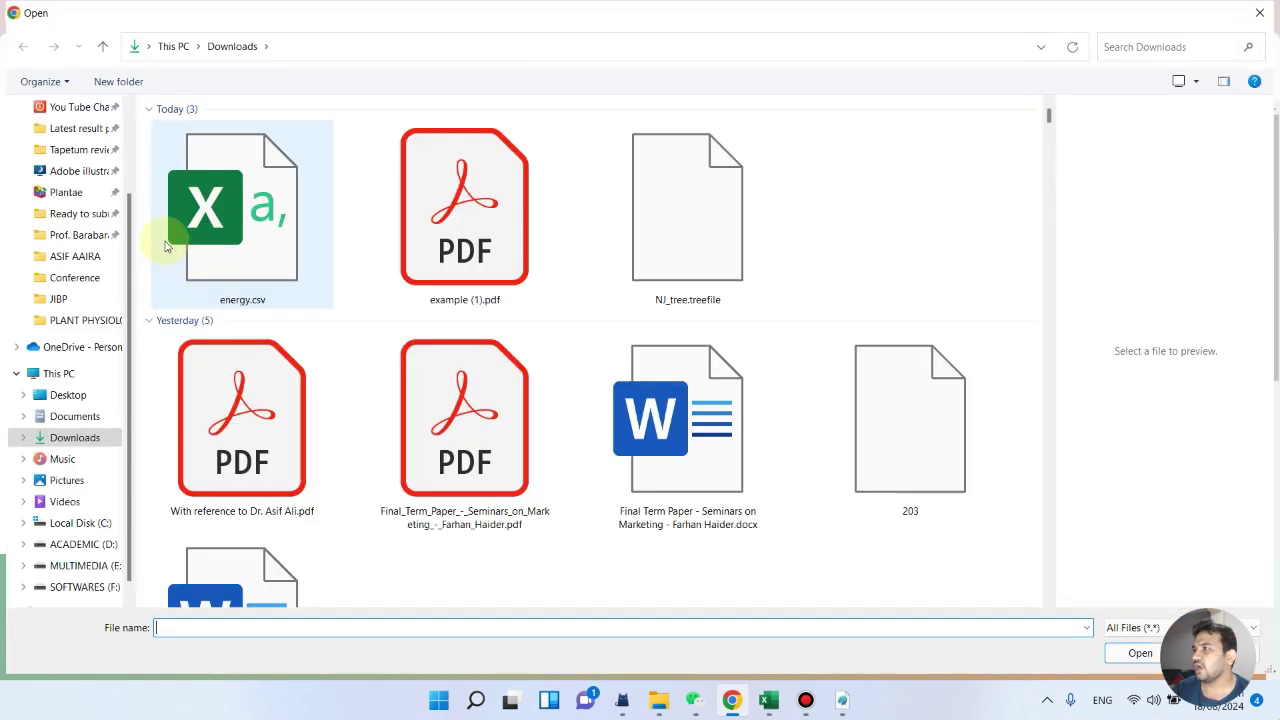
mouse_move(242, 215)
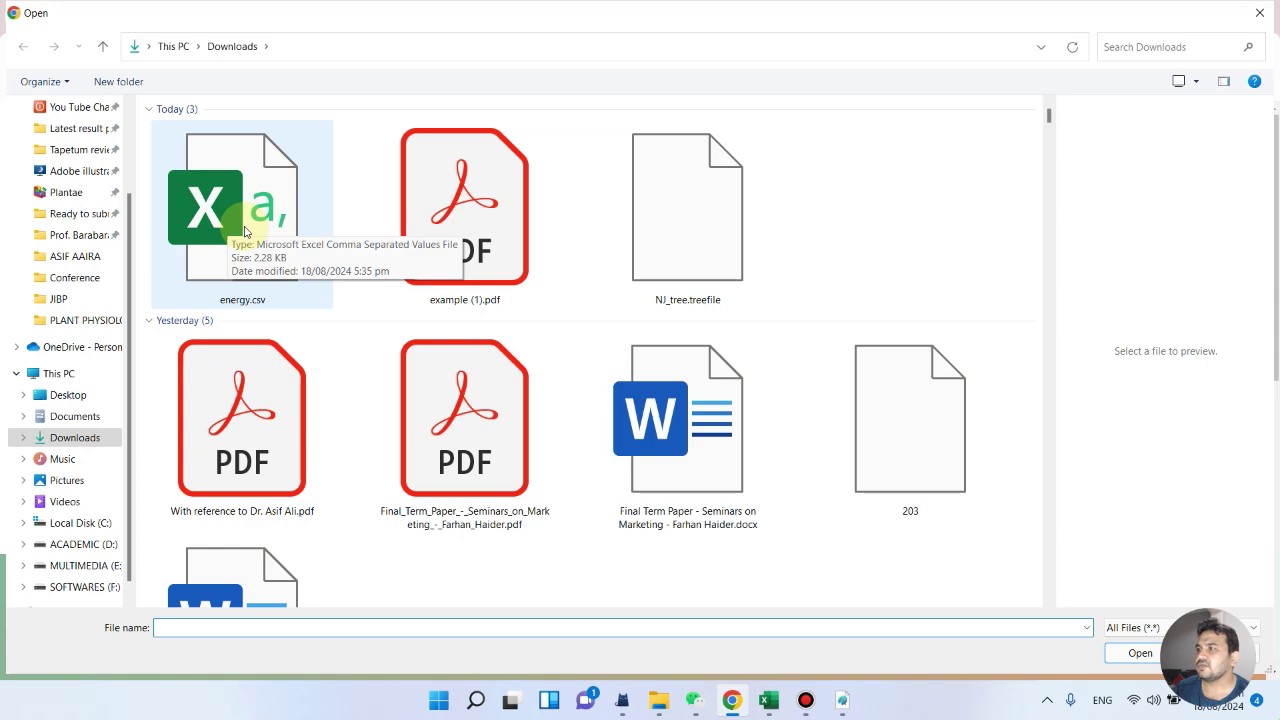
left_click(255, 235)
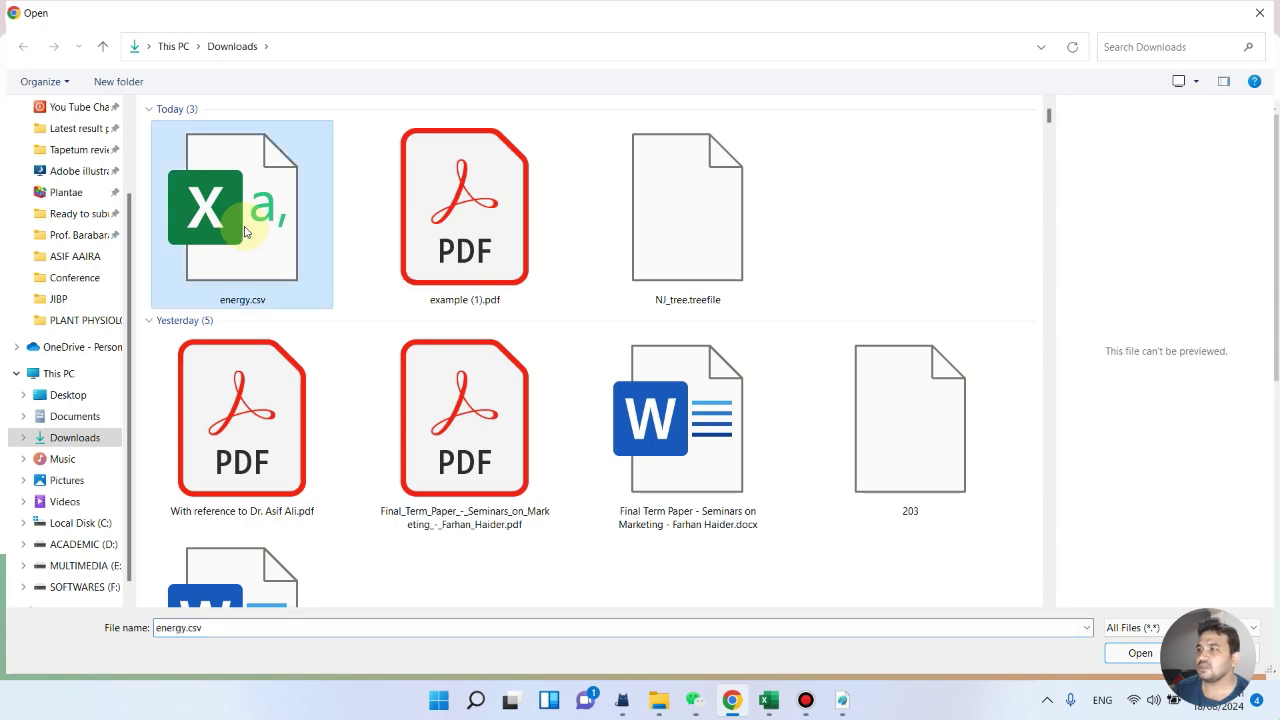
left_click(1112, 652)
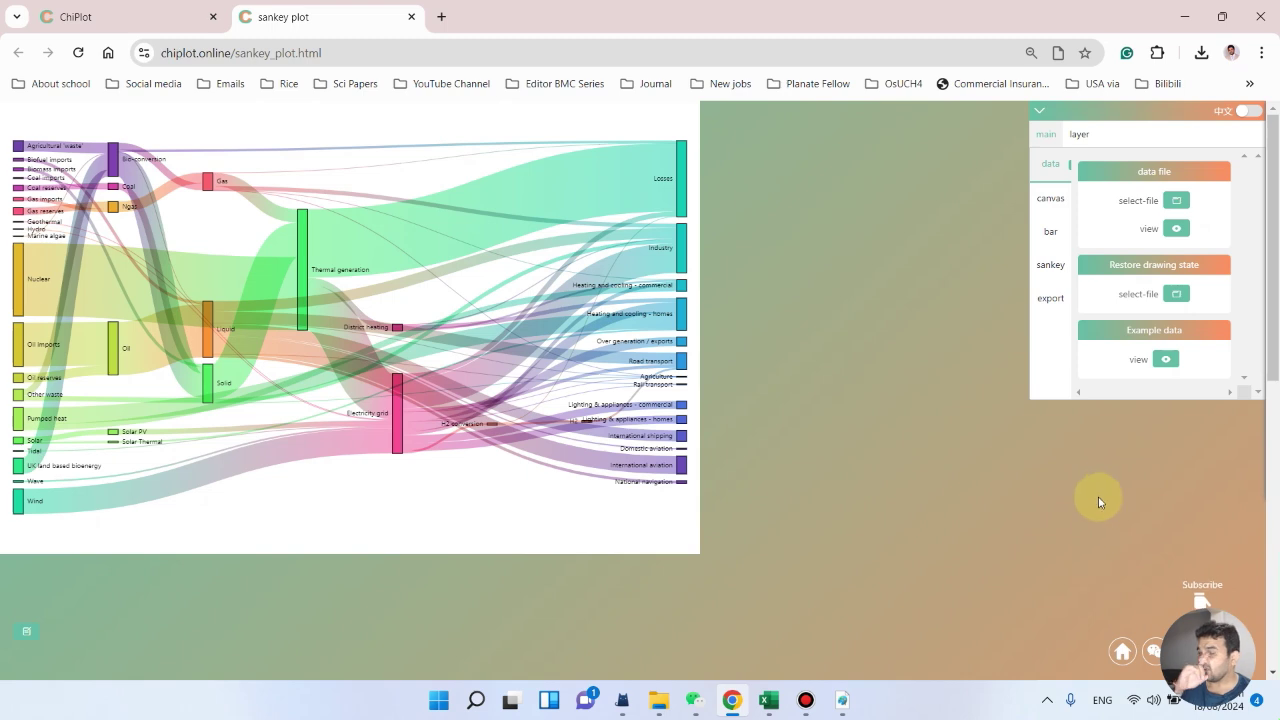
left_click(1176, 228)
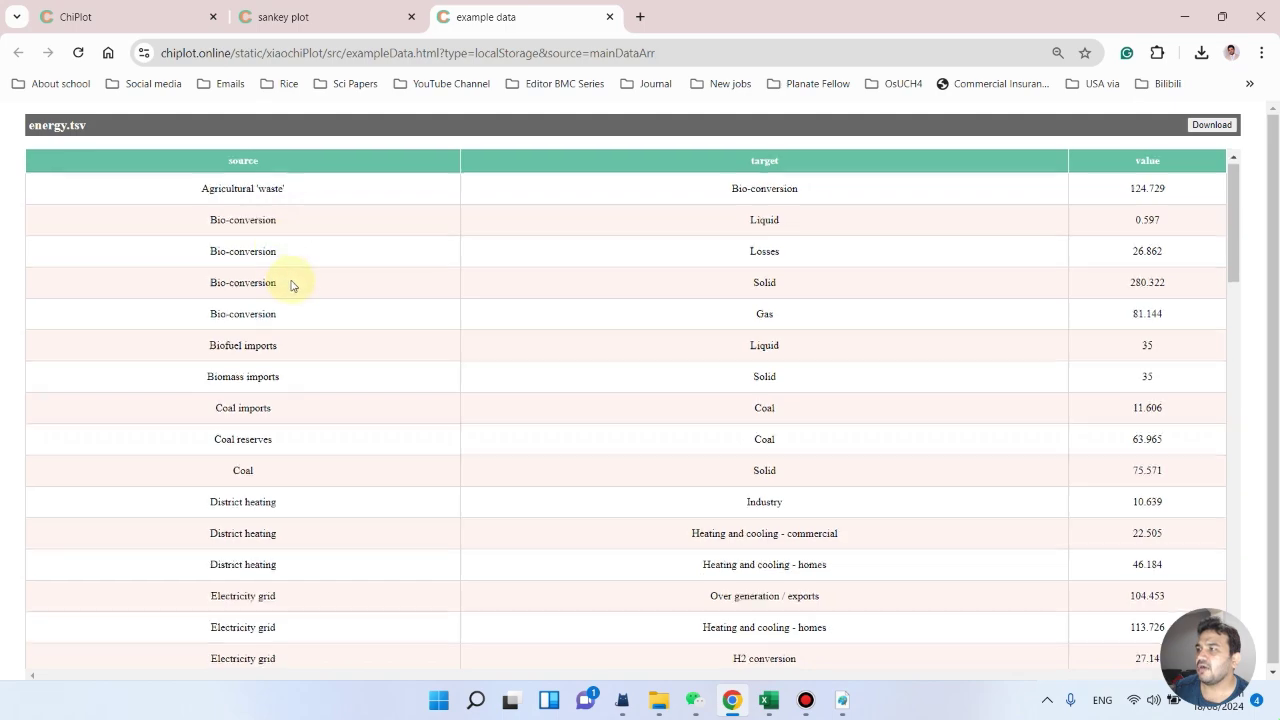
scroll(290, 290, "down", 3)
scroll(298, 440, "down", 5)
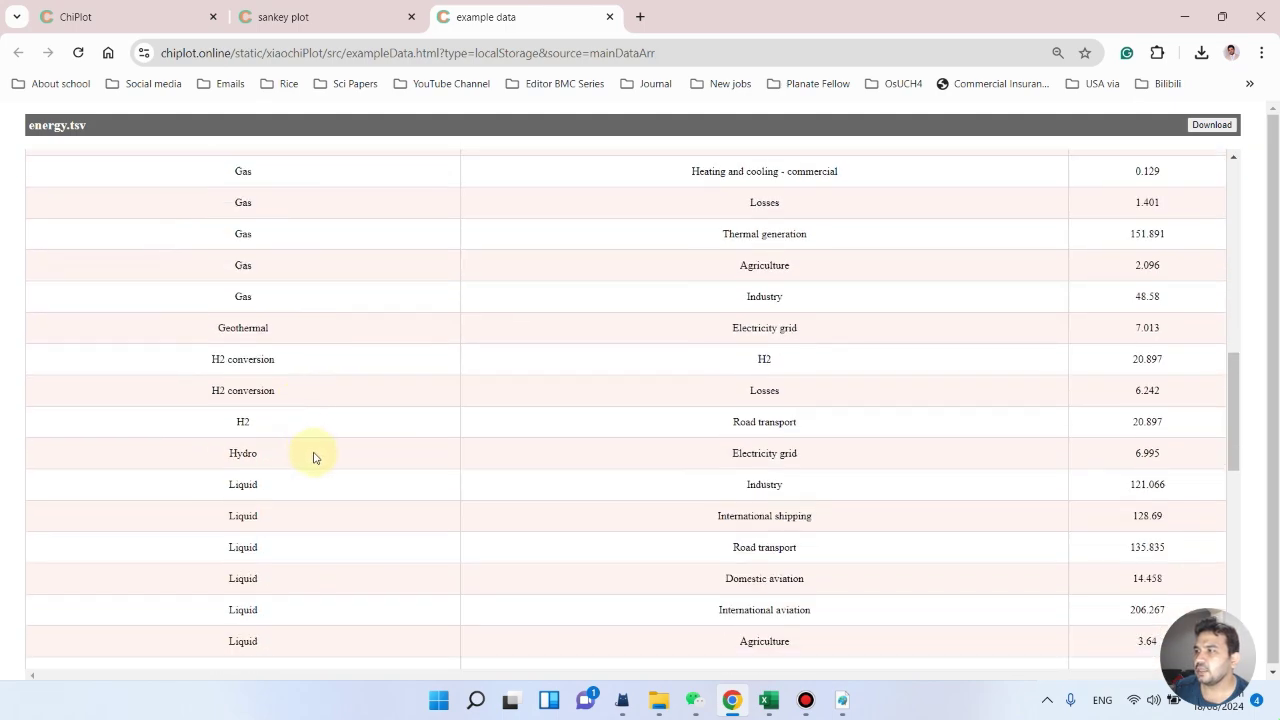
scroll(697, 411, "up", 2)
scroll(766, 257, "up", 10)
scroll(790, 254, "up", 1)
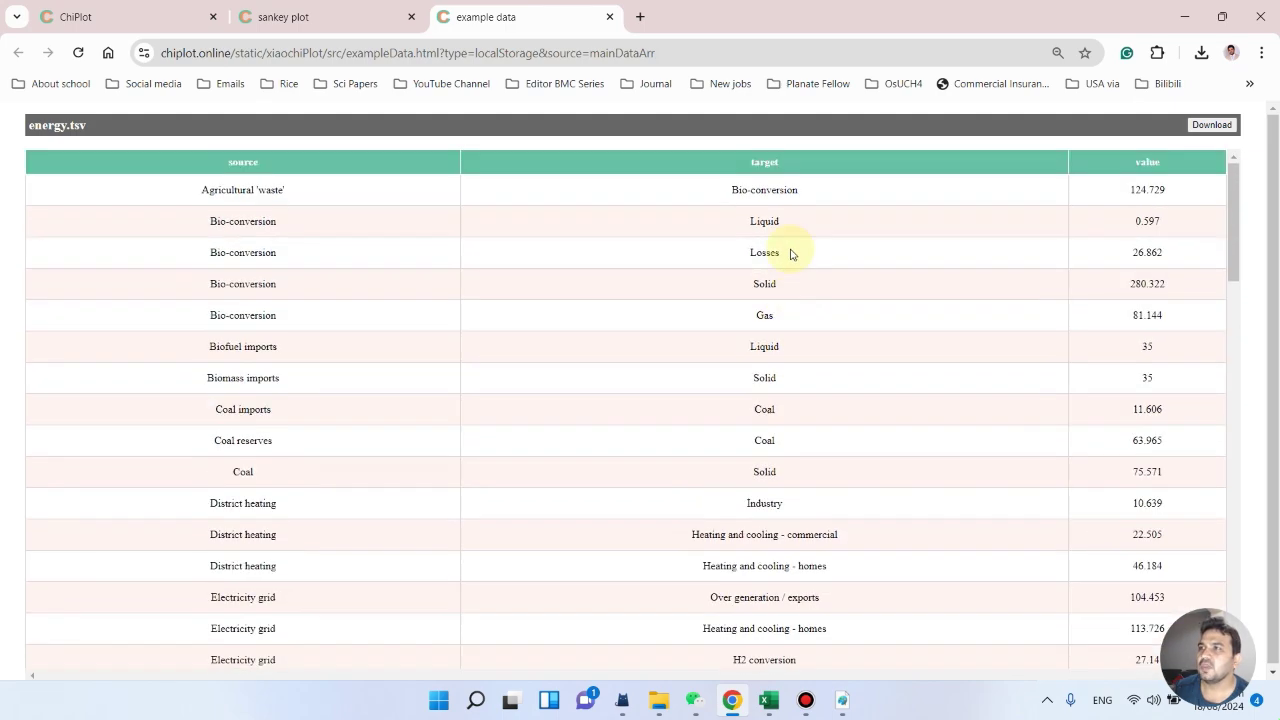
scroll(1100, 251, "down", 2)
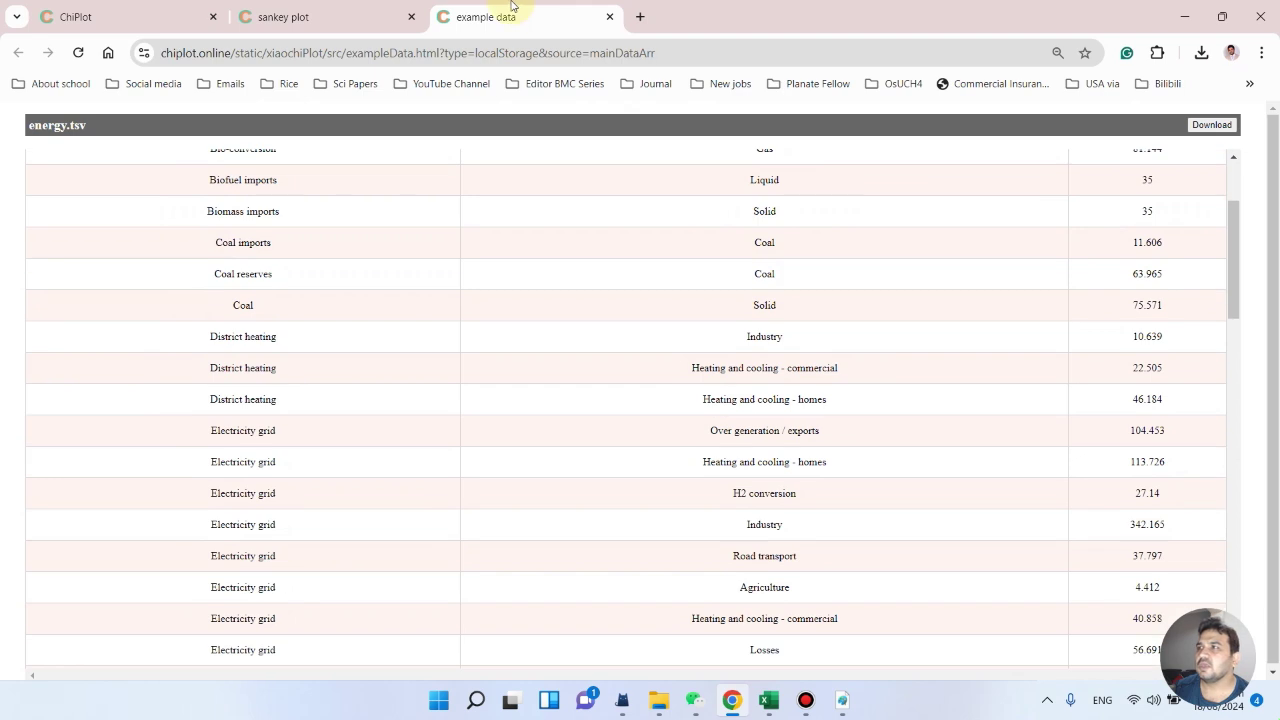
Close the example data tab and view the canvas, bar and Sankey settings panels.
left_click(609, 16)
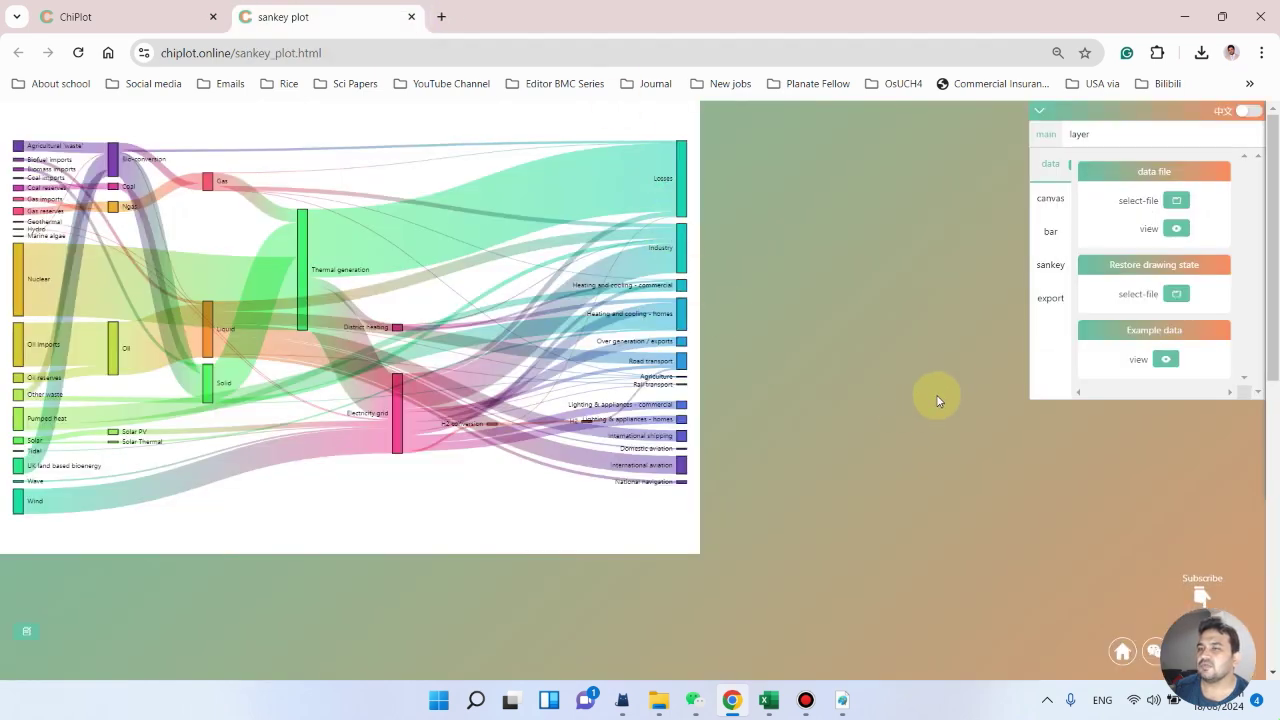
left_click(1049, 200)
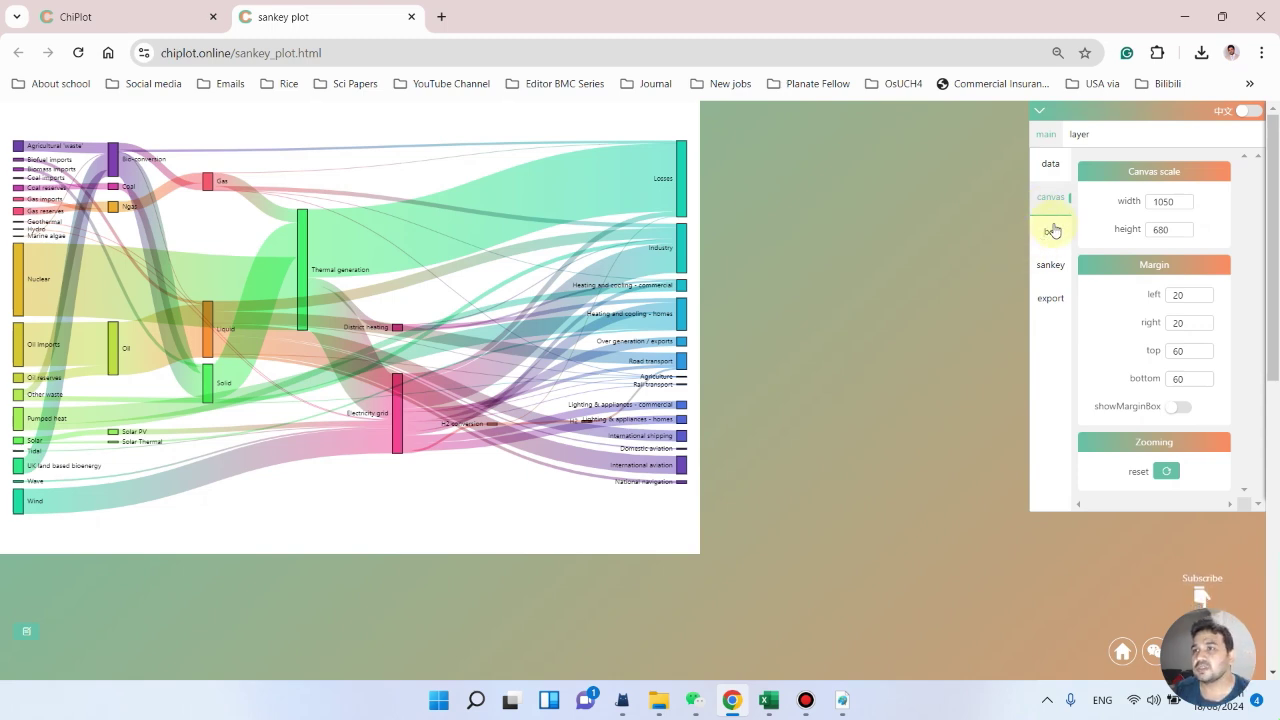
left_click(1057, 240)
left_click(1049, 270)
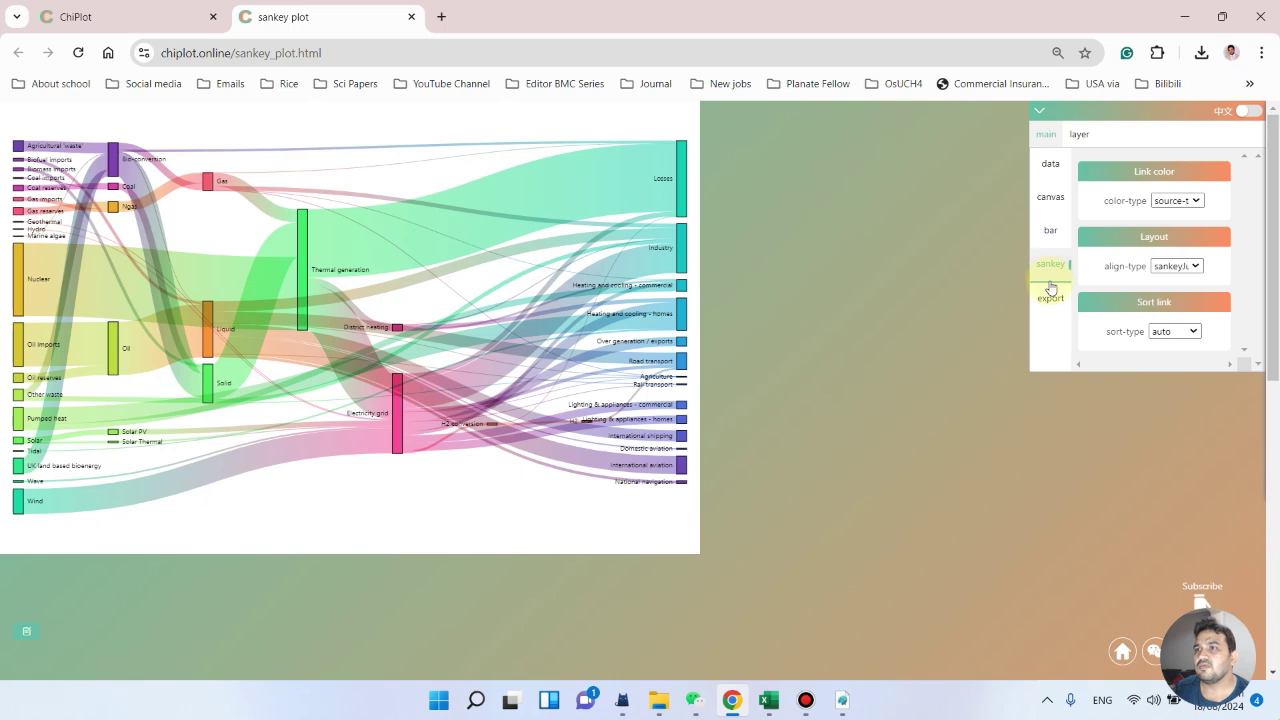
left_click(1180, 203)
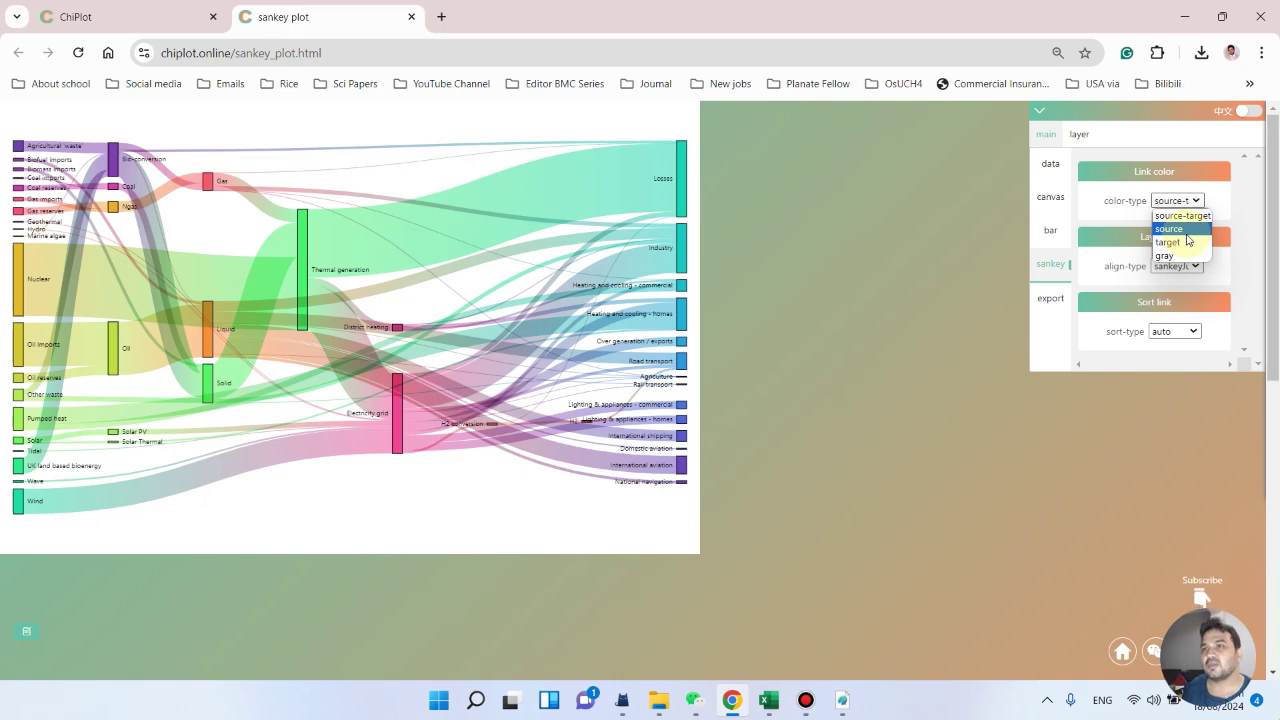
left_click(1187, 236)
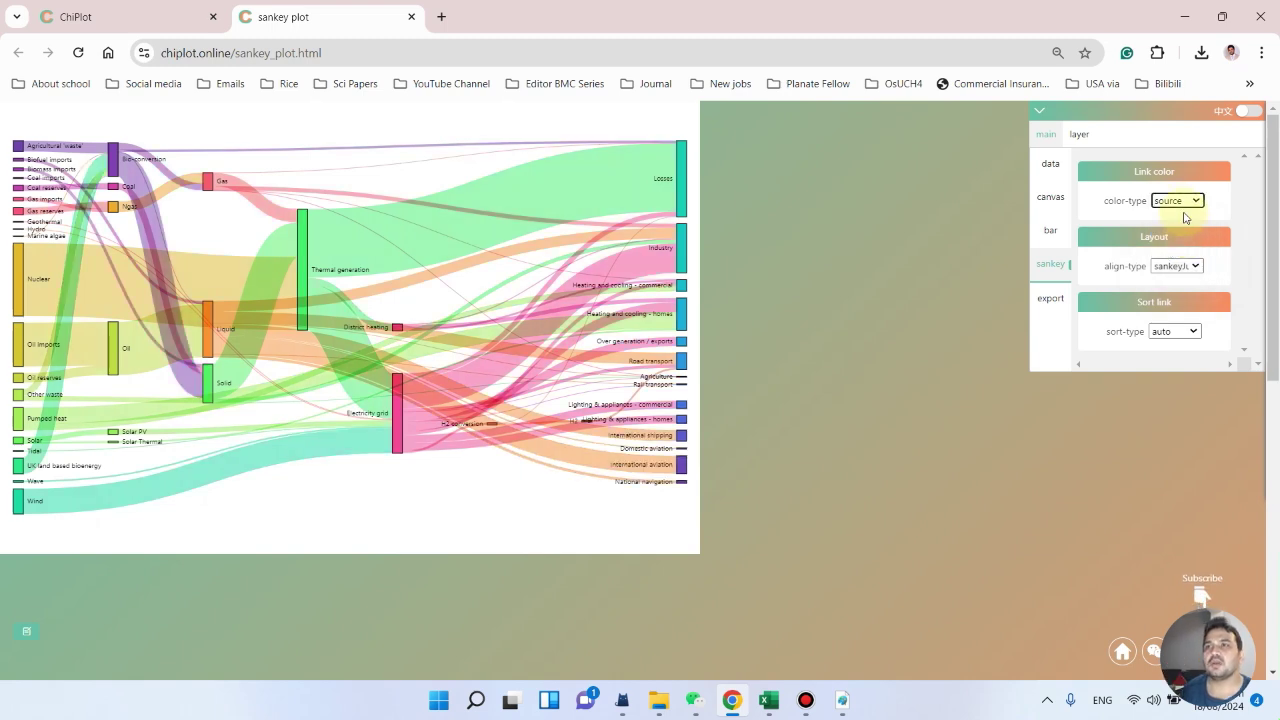
left_click(1188, 201)
left_click(1188, 246)
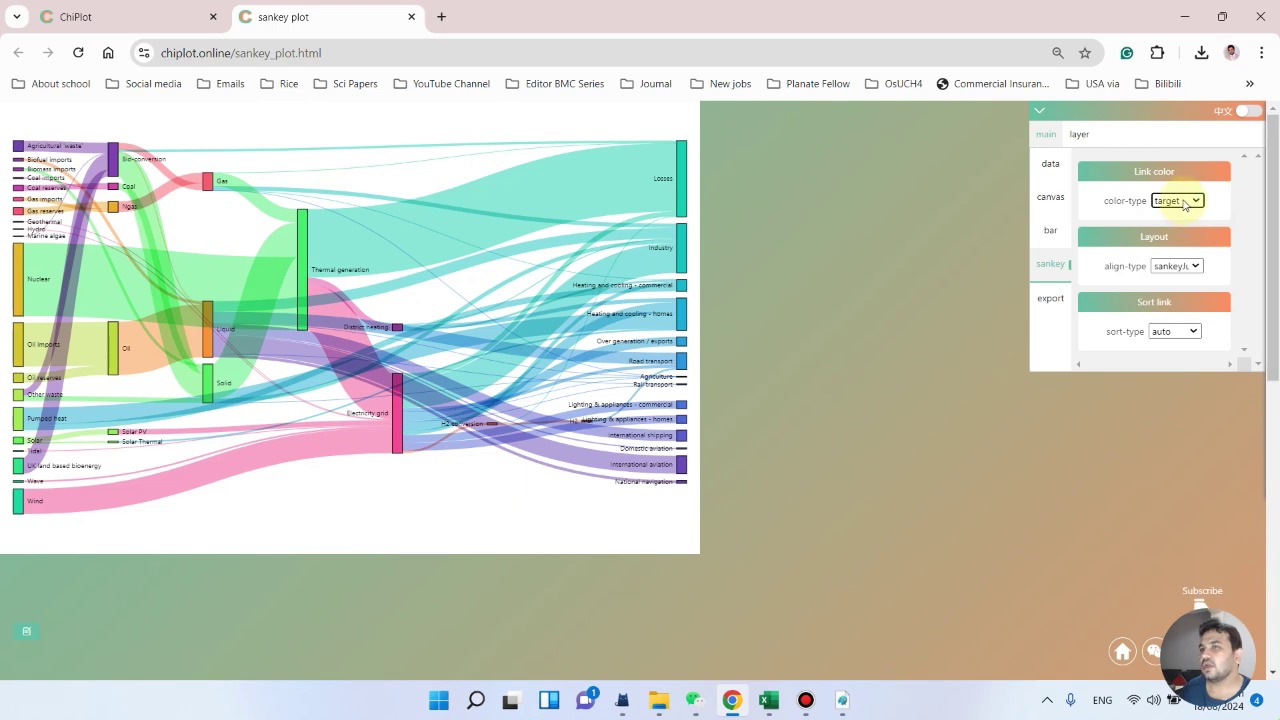
left_click(1185, 201)
left_click(1184, 257)
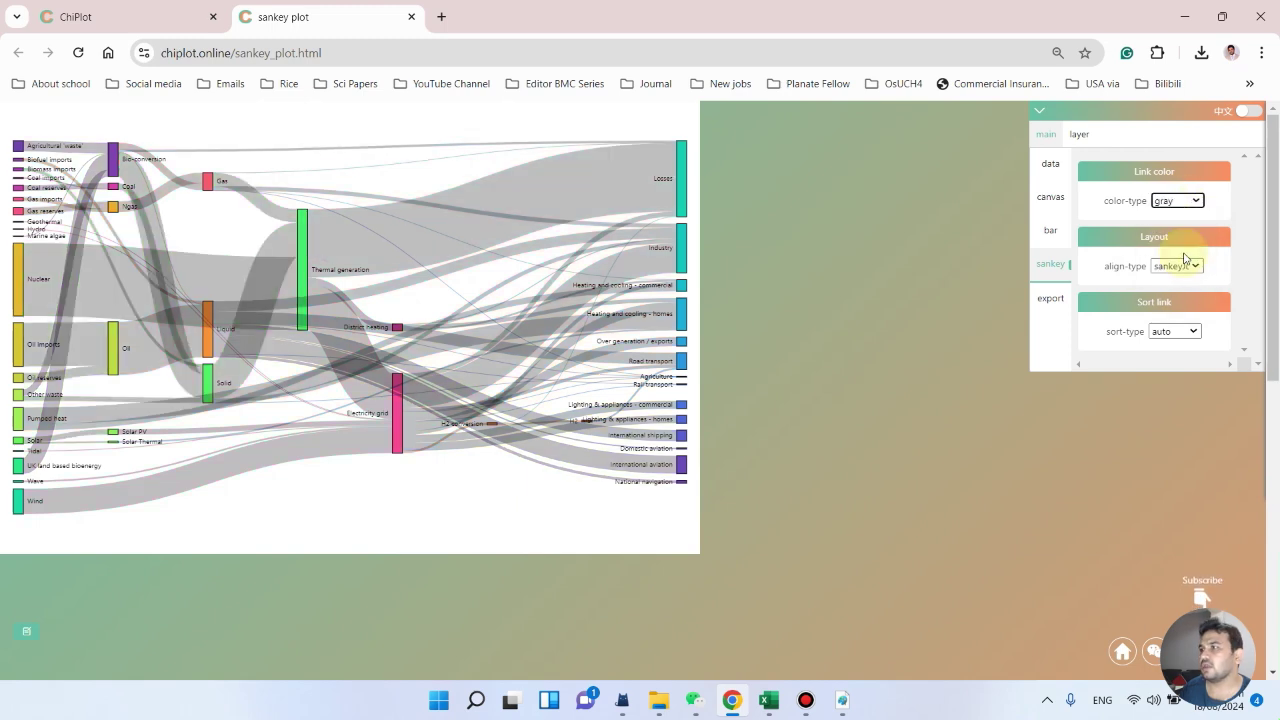
left_click(1184, 200)
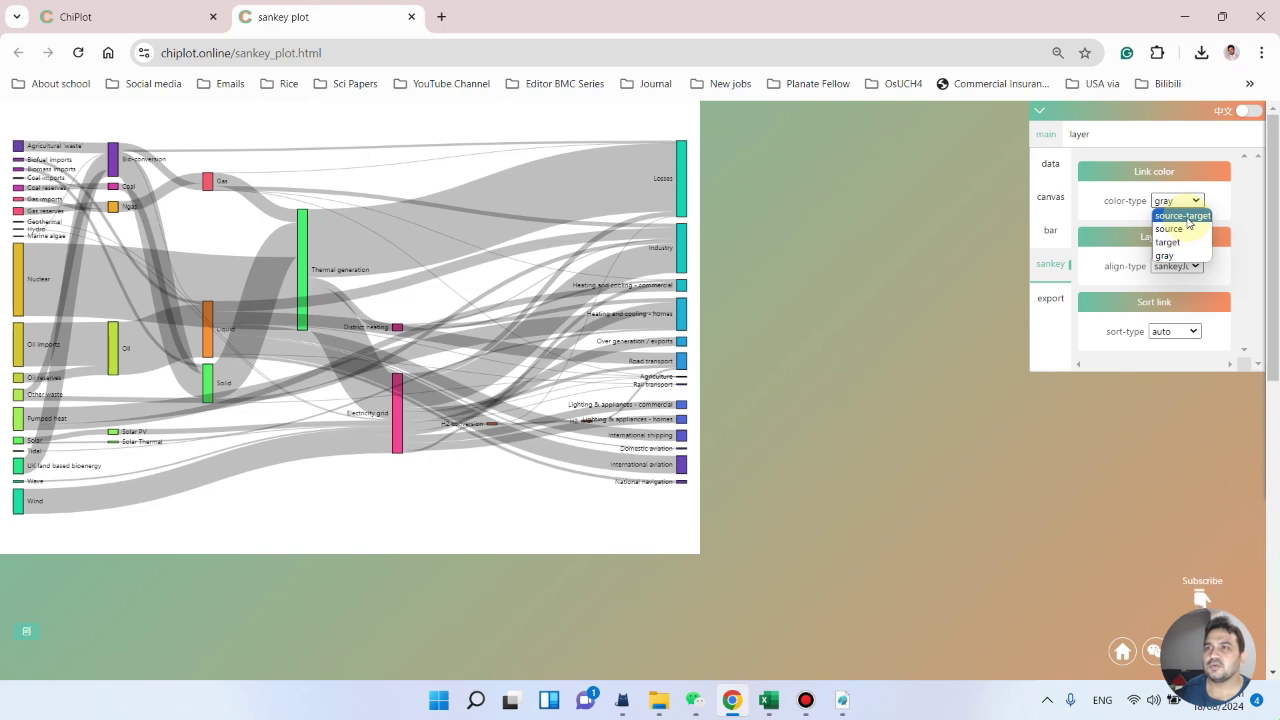
left_click(1184, 216)
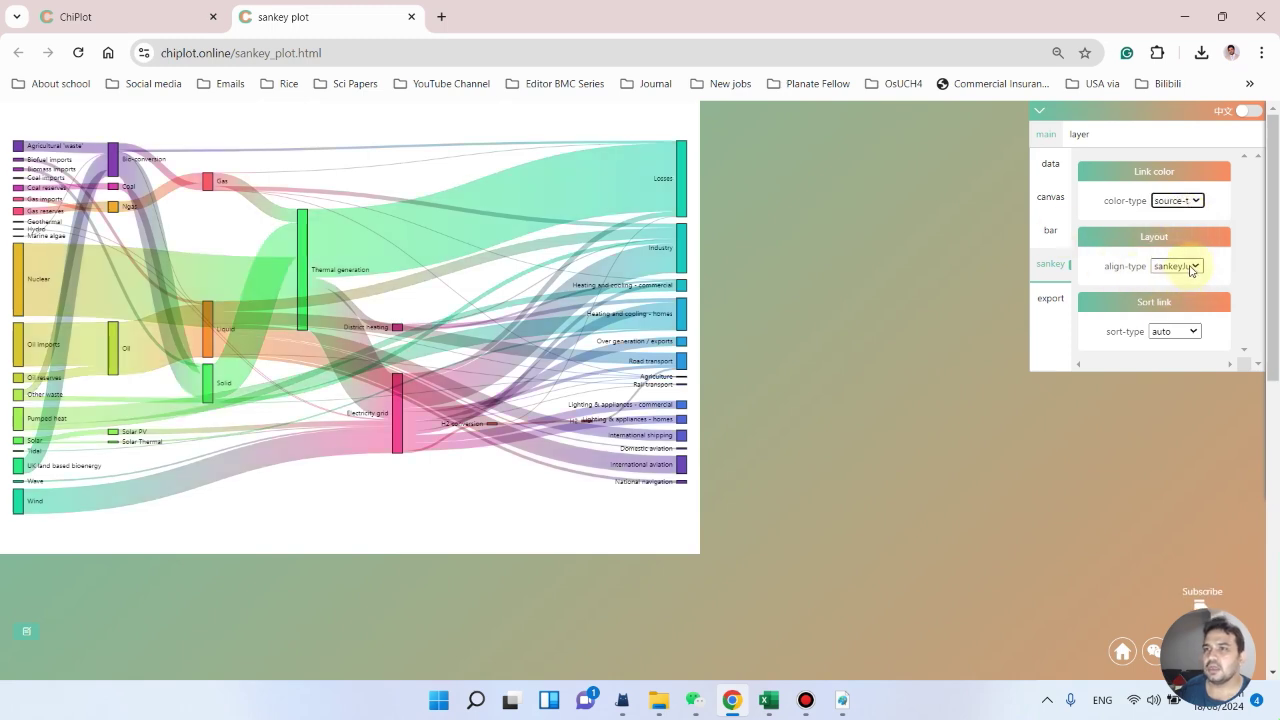
left_click(1192, 267)
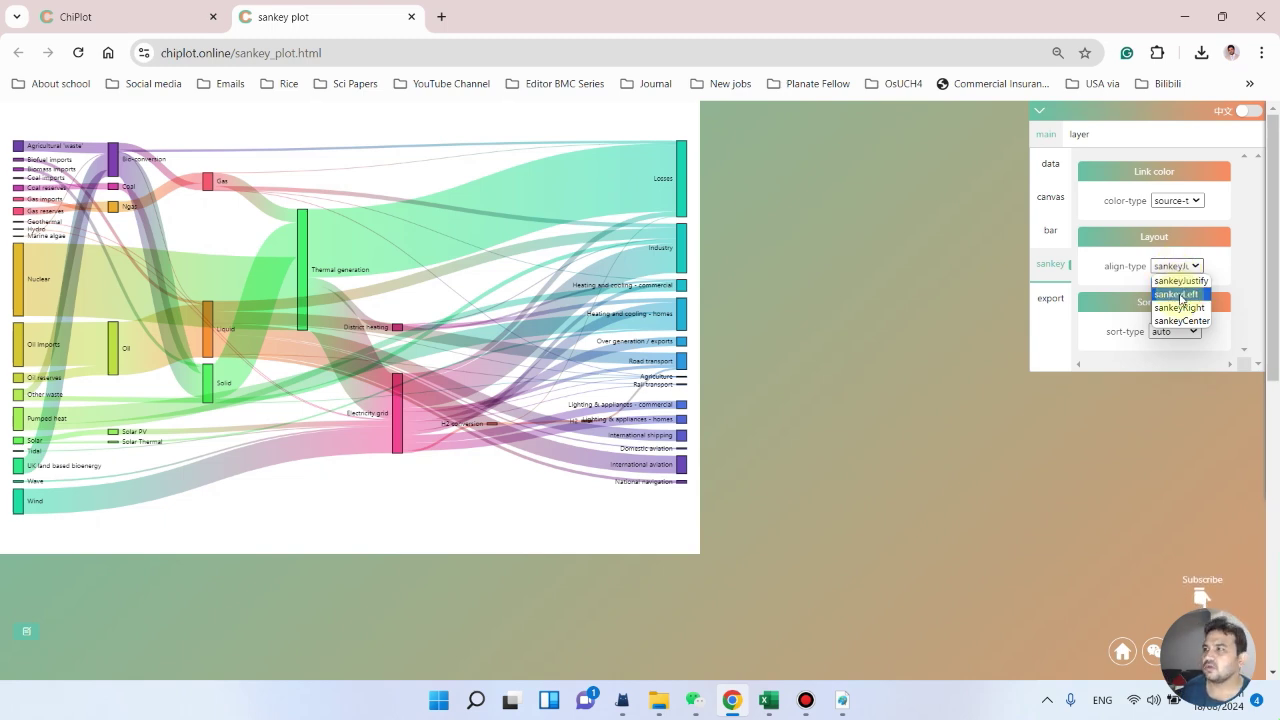
left_click(1179, 294)
left_click(1180, 266)
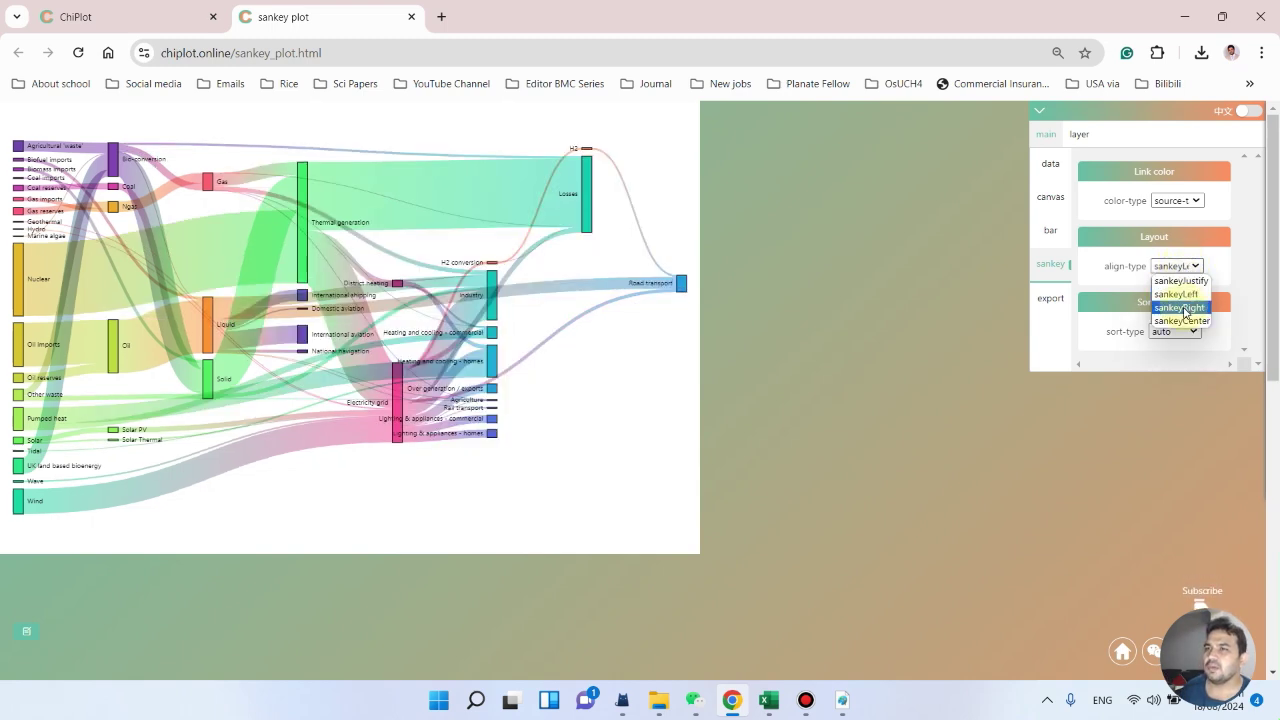
left_click(1182, 308)
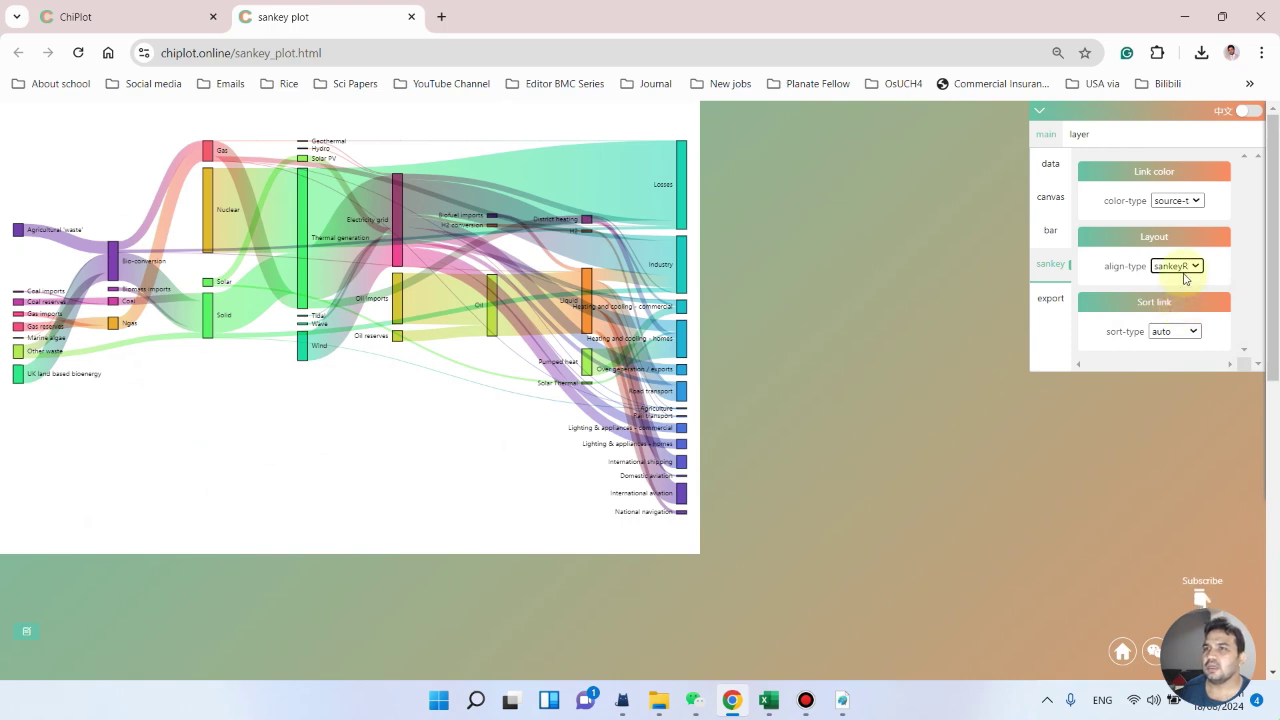
left_click(1185, 267)
left_click(1192, 320)
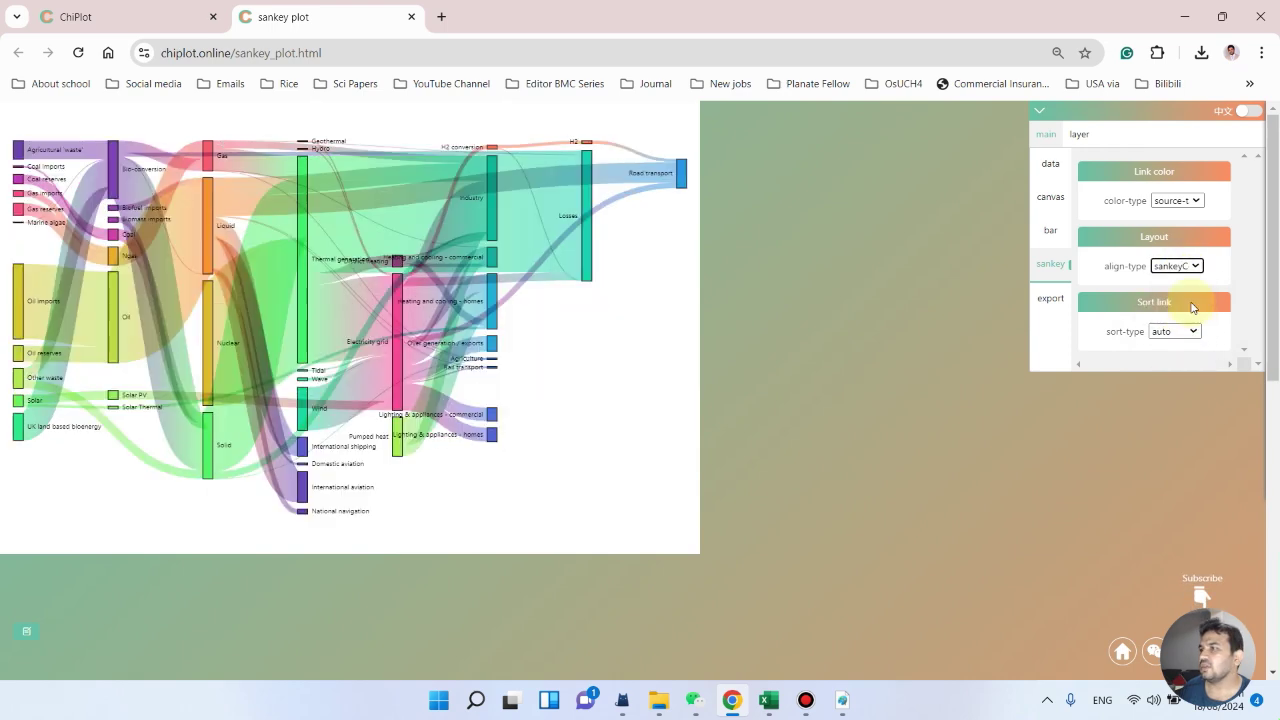
left_click(1190, 267)
left_click(1181, 281)
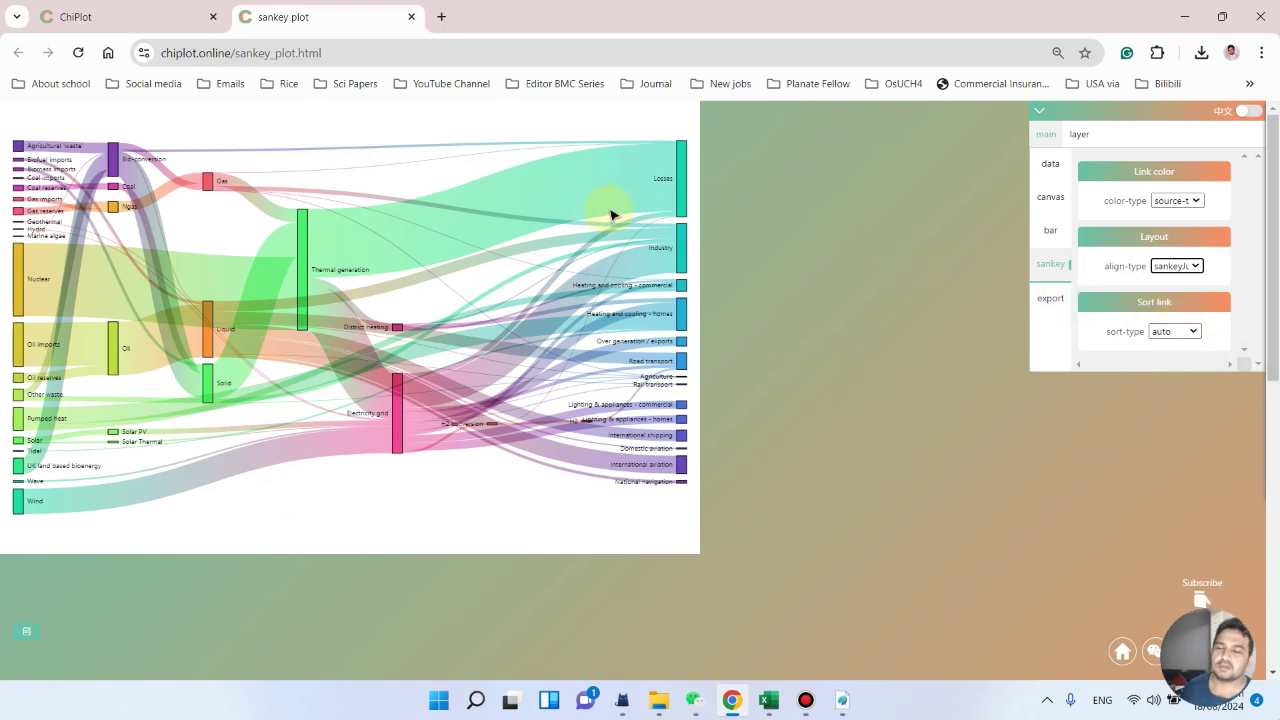
mouse_move(610, 213)
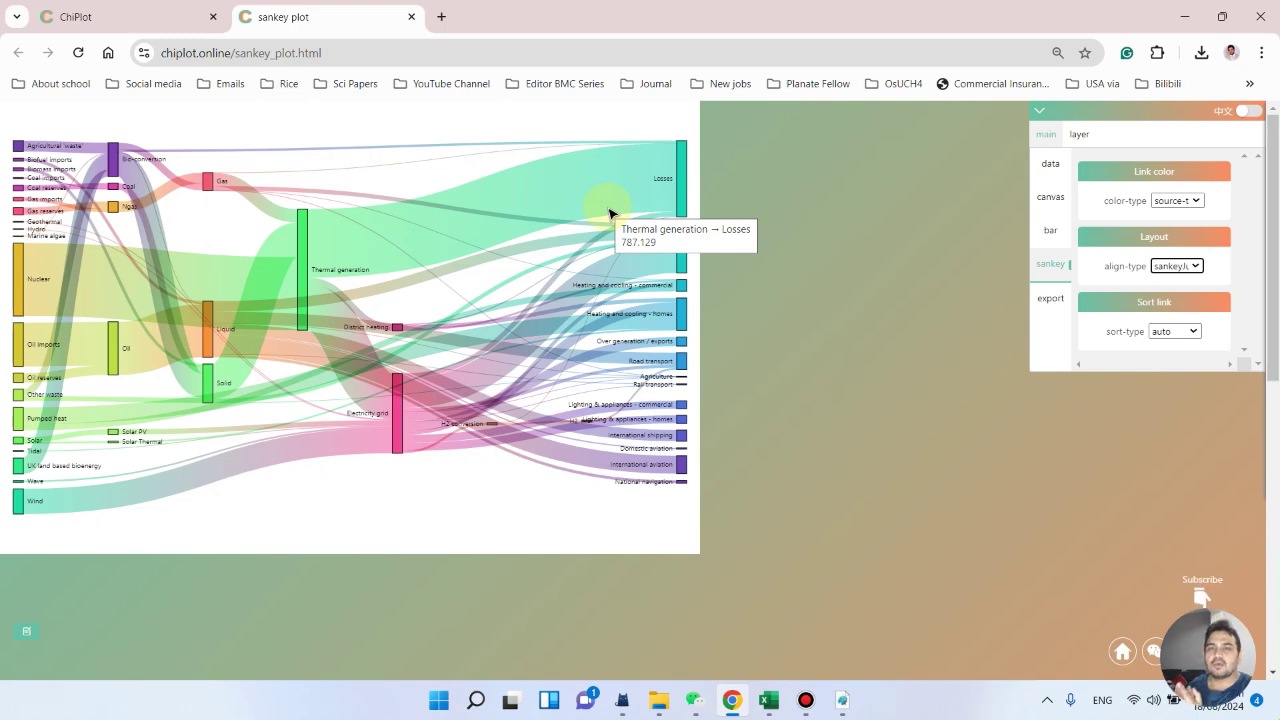
Export the Sankey diagram in PNG format, downloading it past the citation notice.
left_click(1051, 303)
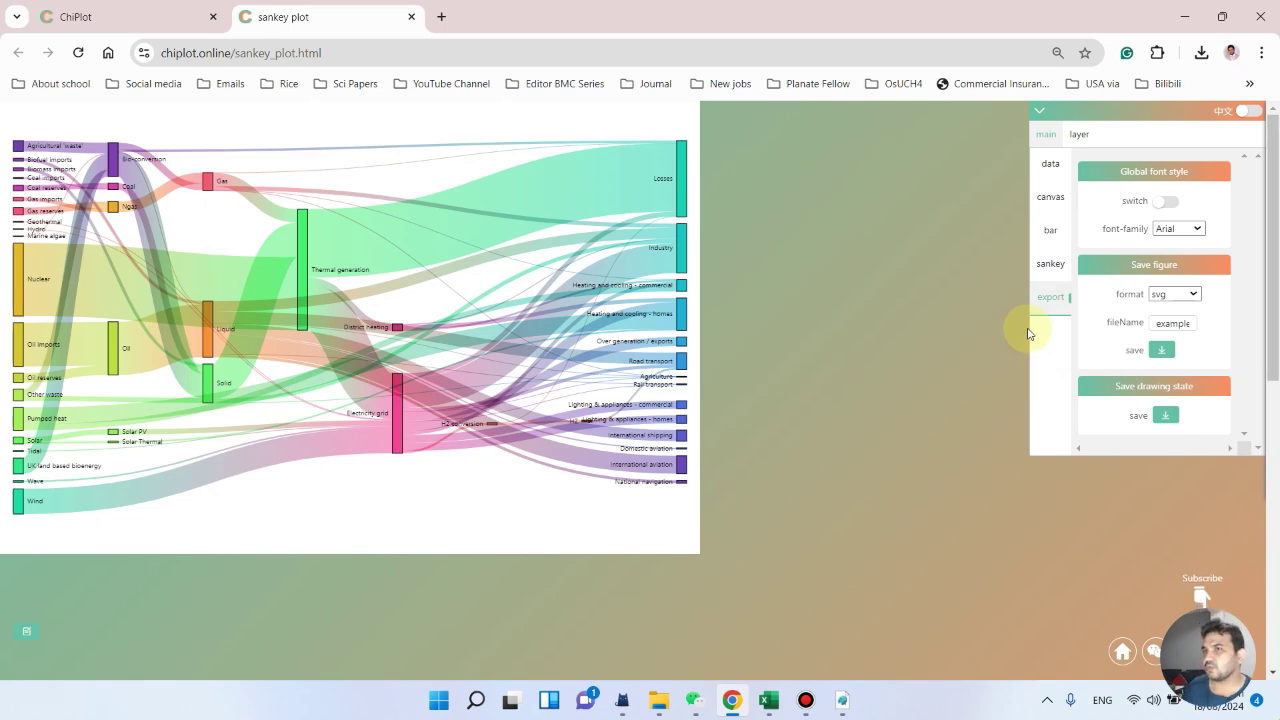
left_click(1190, 293)
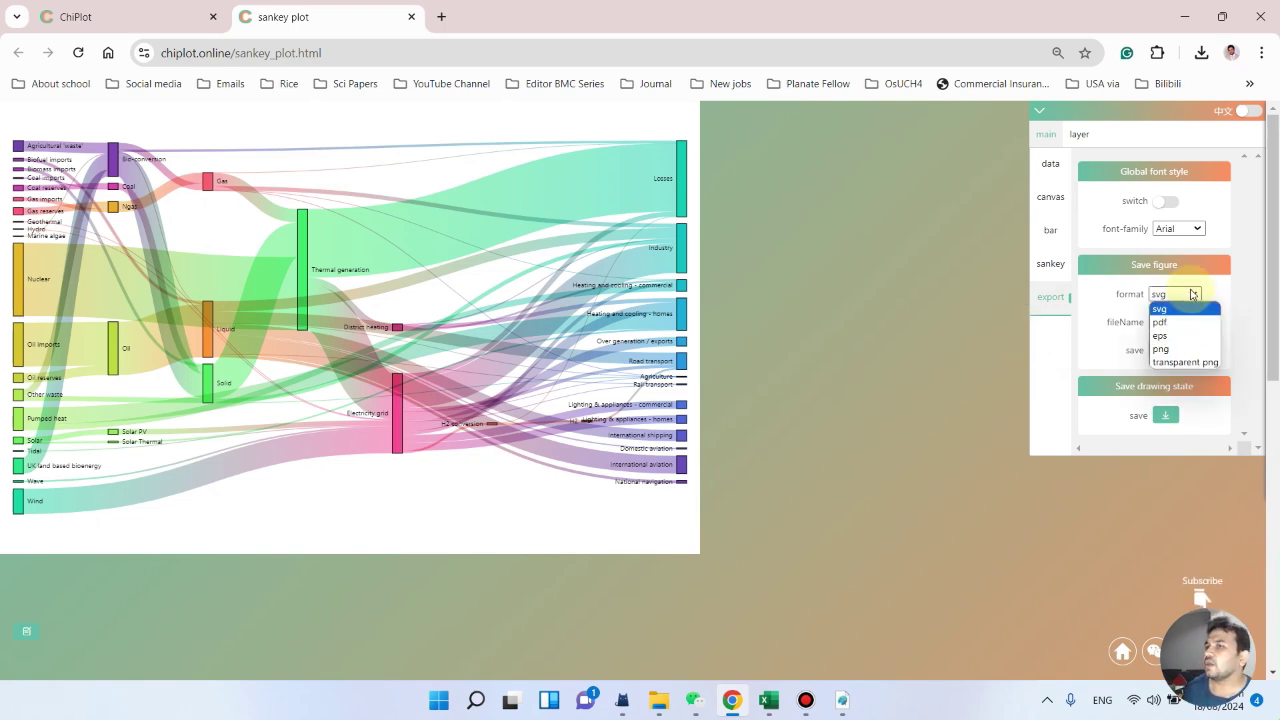
left_click(1183, 349)
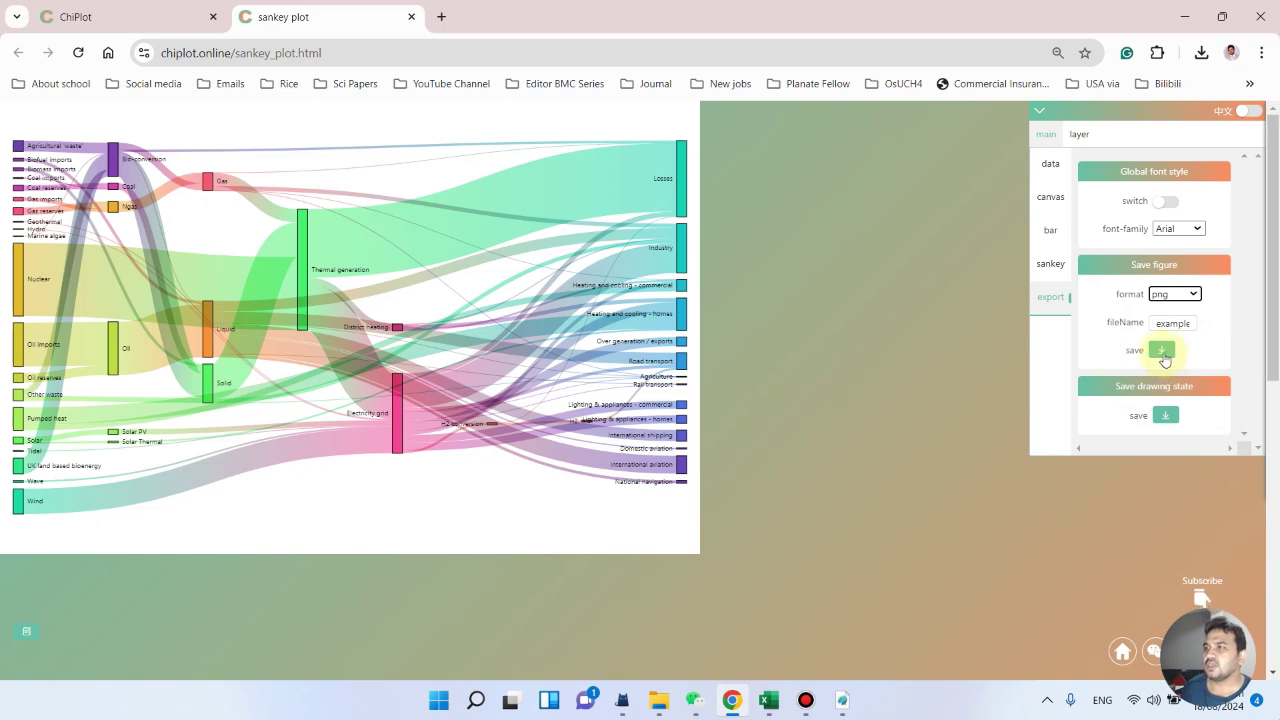
left_click(1162, 350)
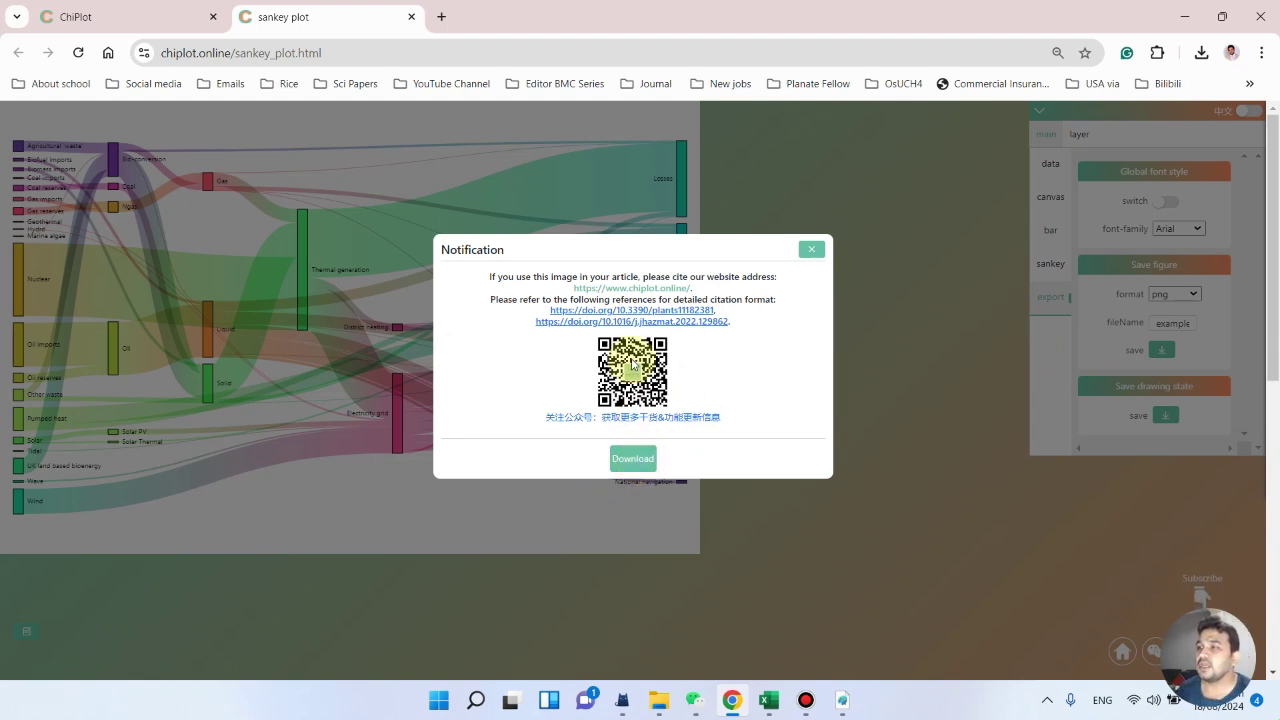
left_click(630, 459)
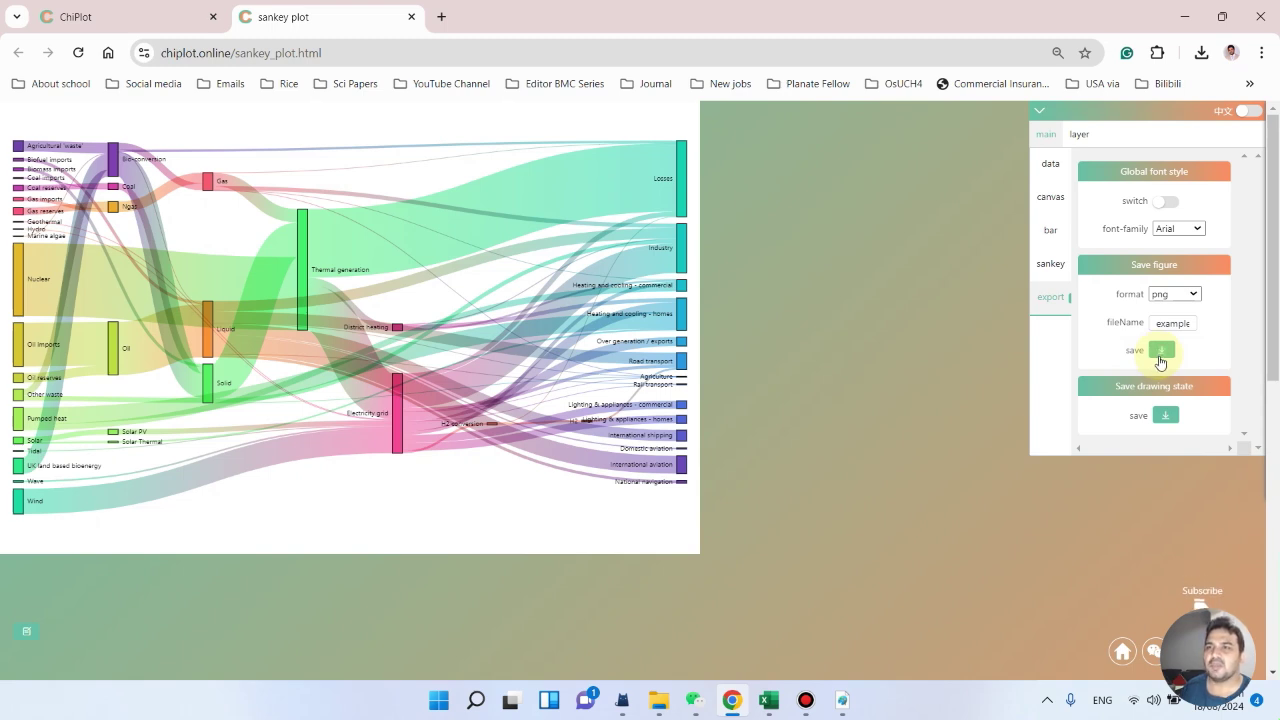
Open the downloaded example (1).png from Chrome's downloads list.
left_click(1160, 355)
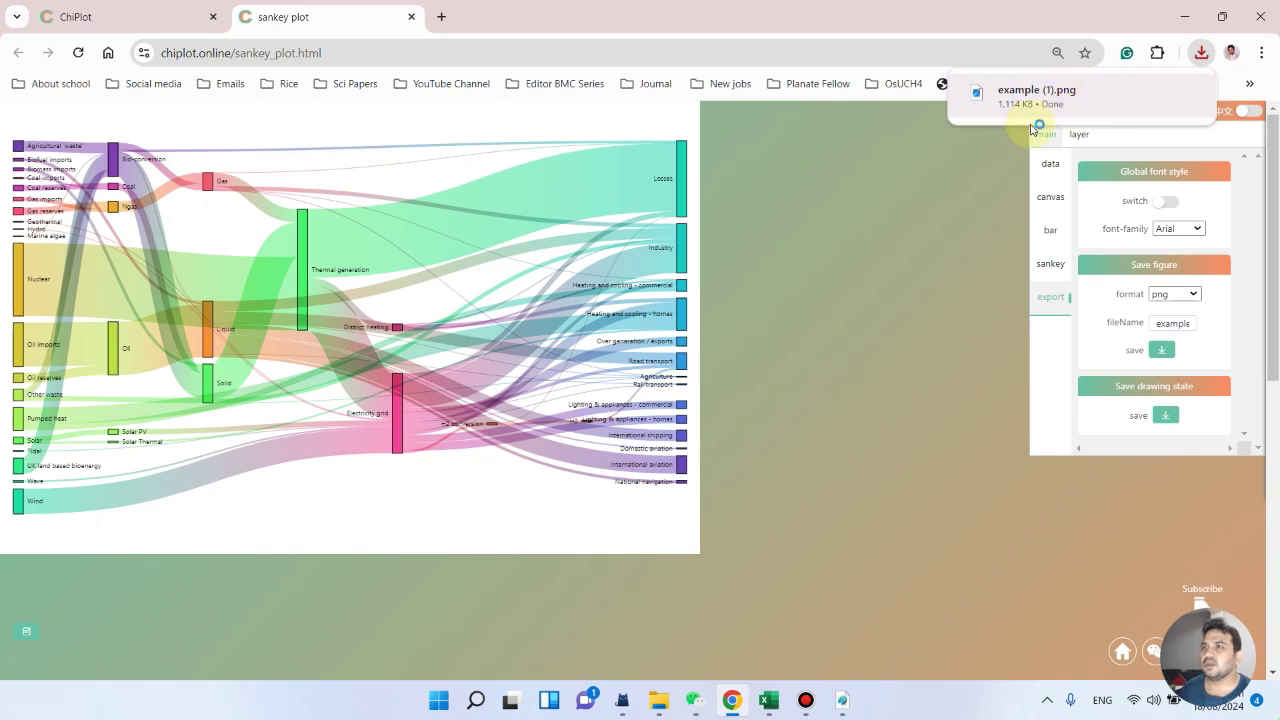
left_click(1077, 114)
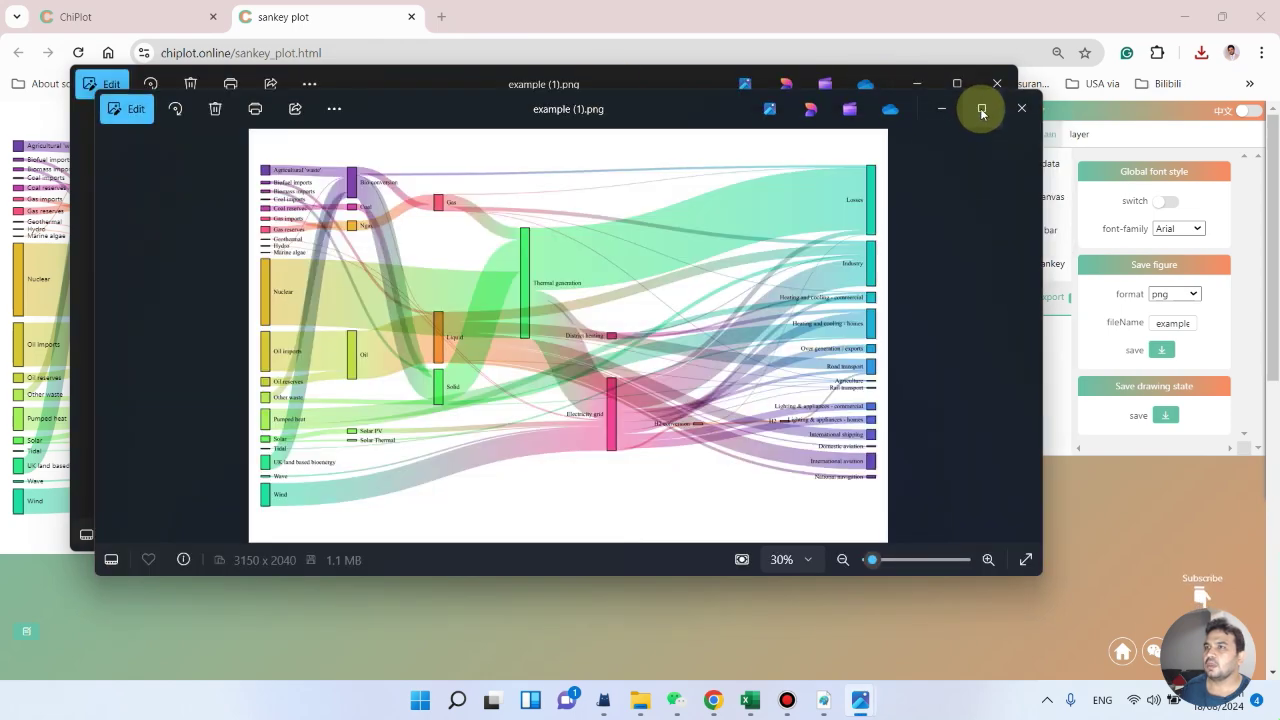
Maximize Photos and zoom out from 59% to 45% to fit the 3150 × 2040 image.
left_click(981, 109)
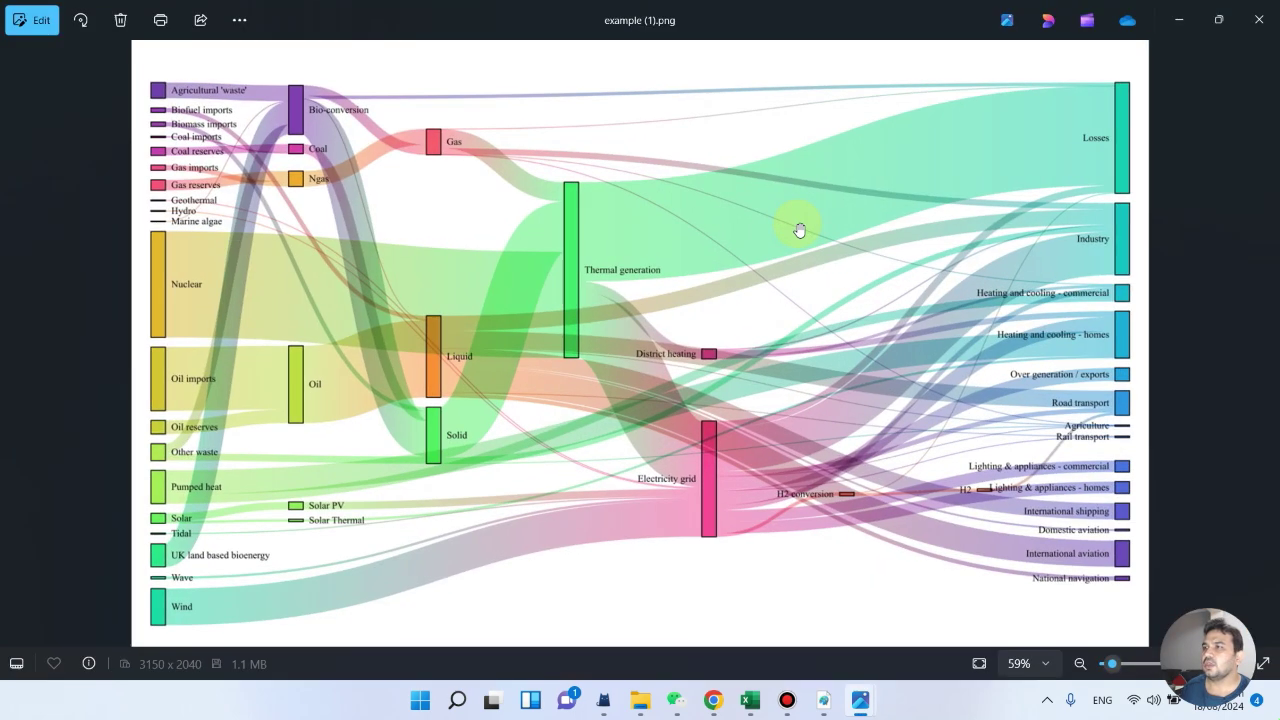
scroll(690, 237, "down", 1)
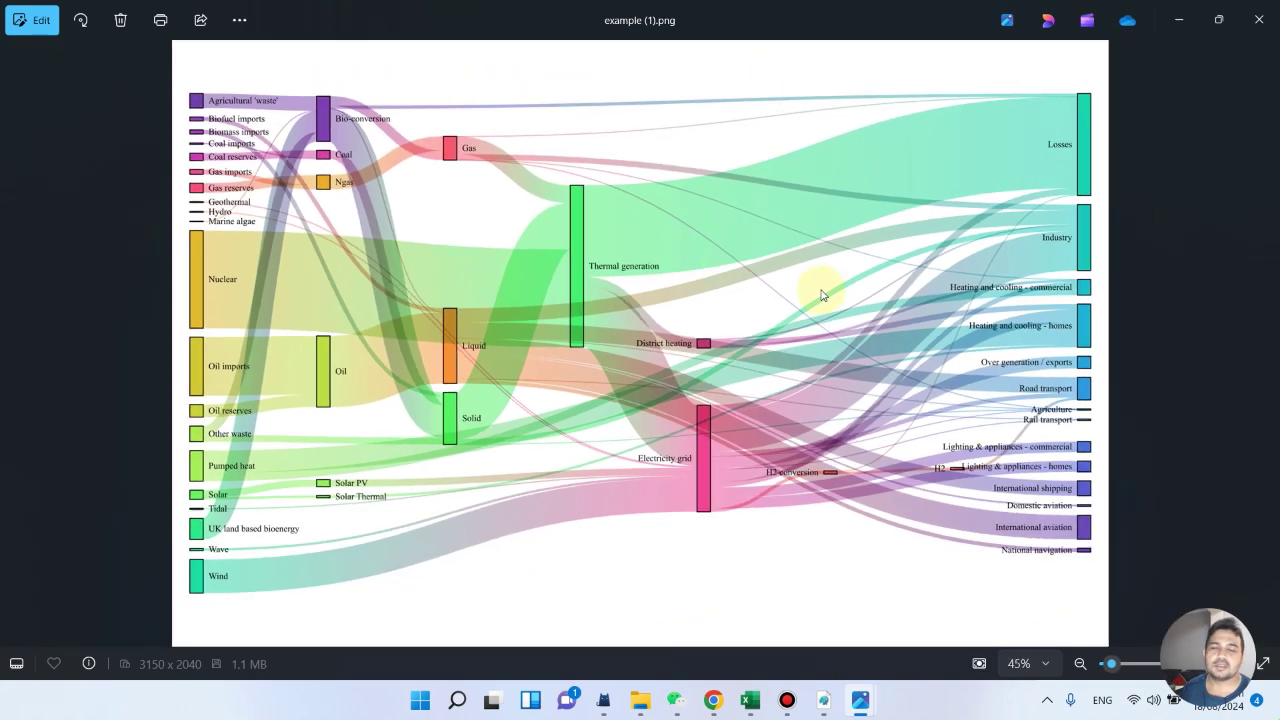